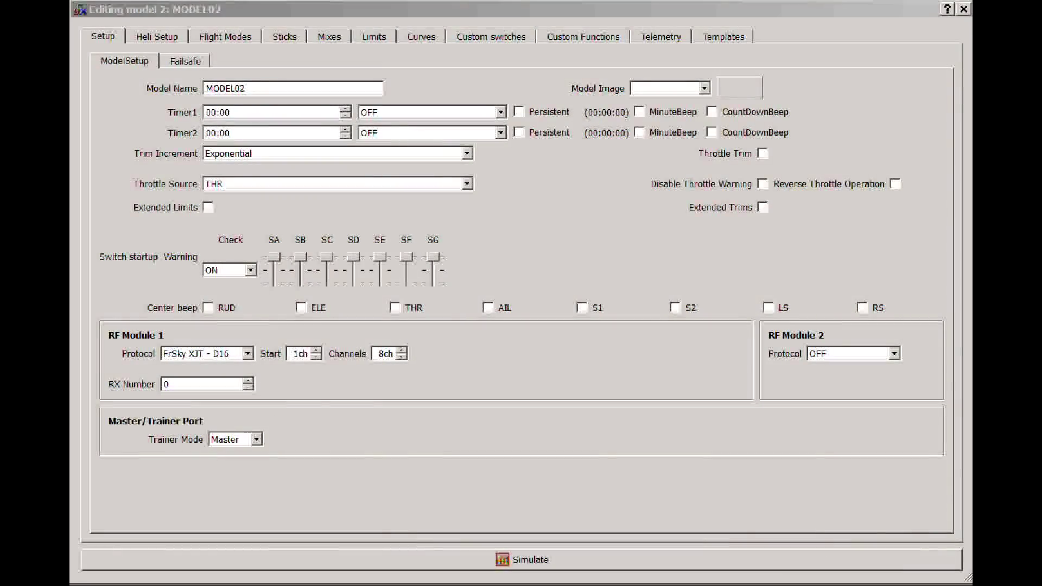
Step: Look through the rudder, elevator and throttle entries in the model's stick input list
{"action": "left_click", "coordinate": [293, 36]}
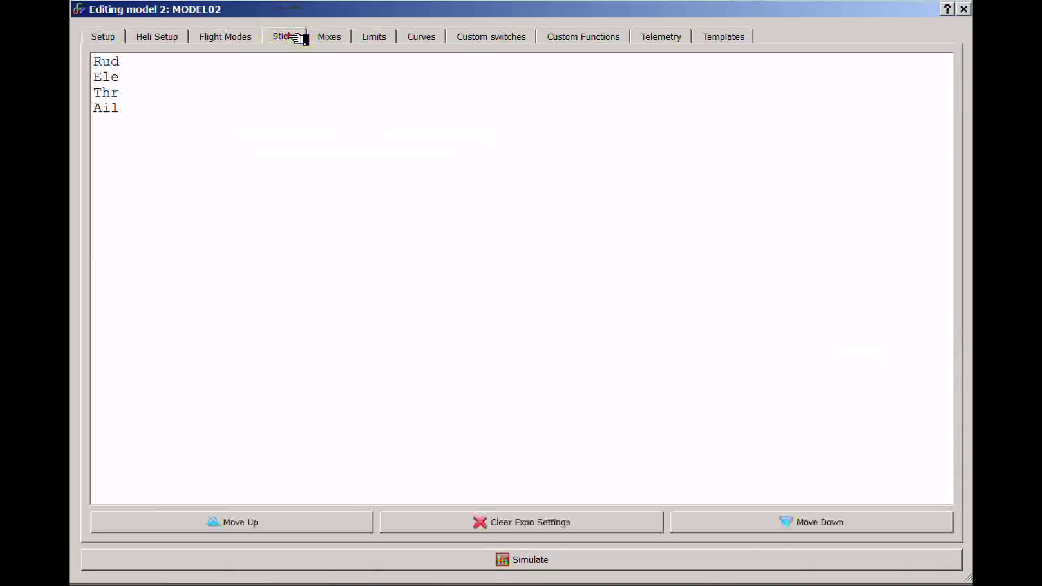
{"action": "left_click", "coordinate": [328, 38]}
{"action": "left_click", "coordinate": [296, 37]}
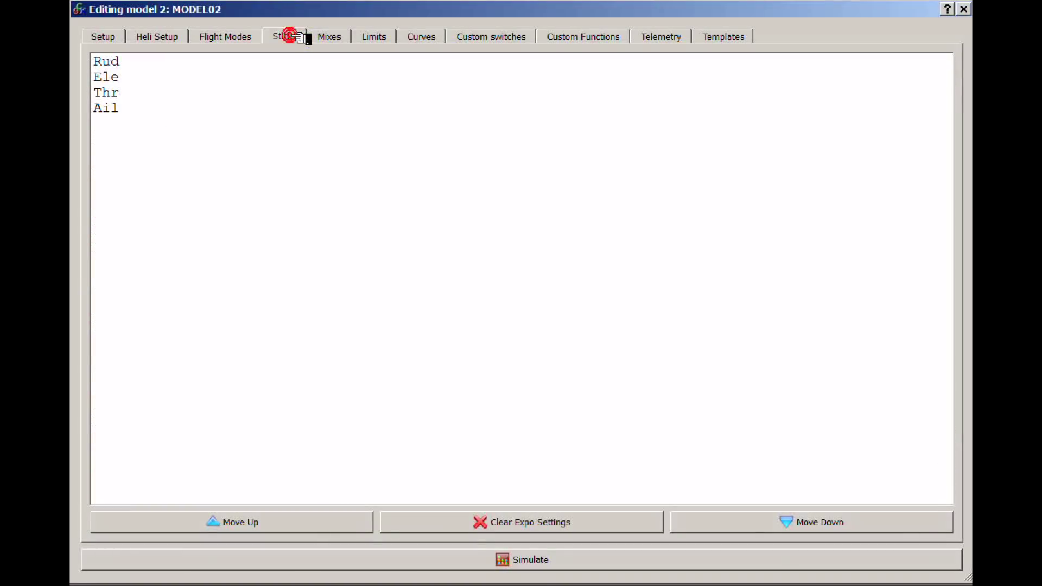
{"action": "left_click", "coordinate": [126, 66]}
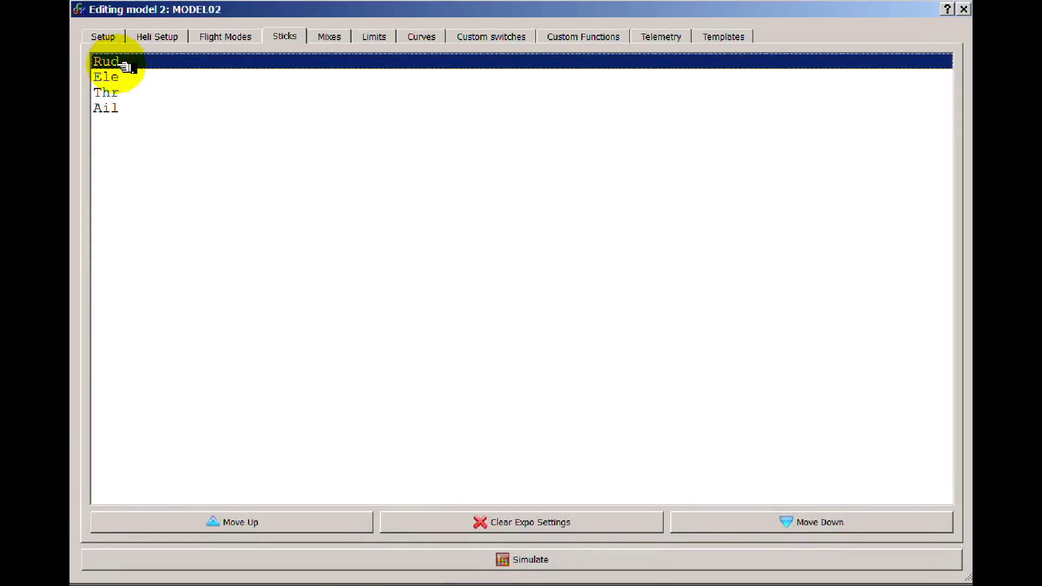
{"action": "left_click", "coordinate": [130, 80]}
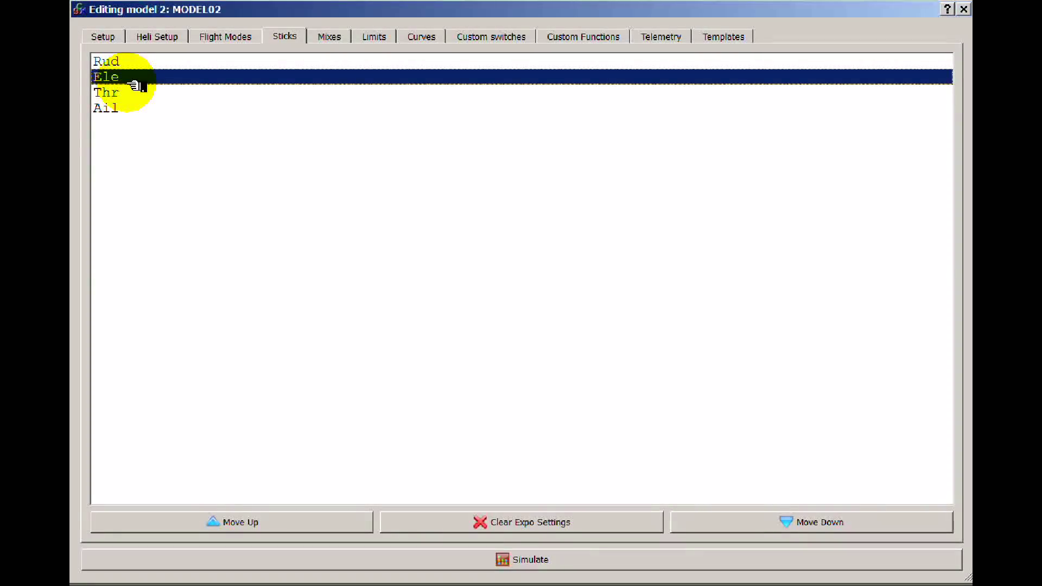
{"action": "left_click", "coordinate": [134, 96]}
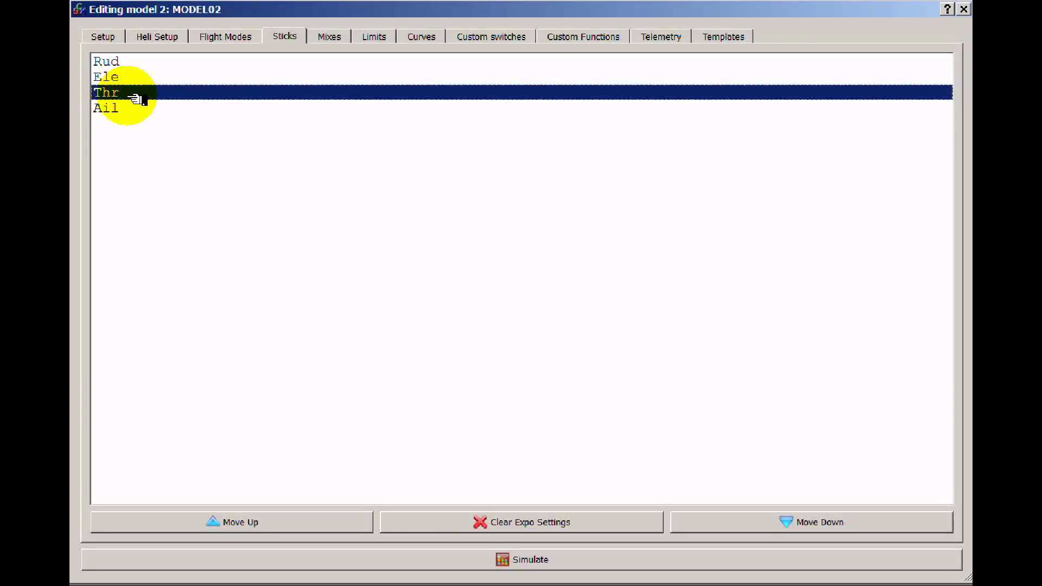
Step: Add an aileron stick line with switch SA↑ and an expo of 60, leaving the weight at 100
{"action": "left_click", "coordinate": [135, 108]}
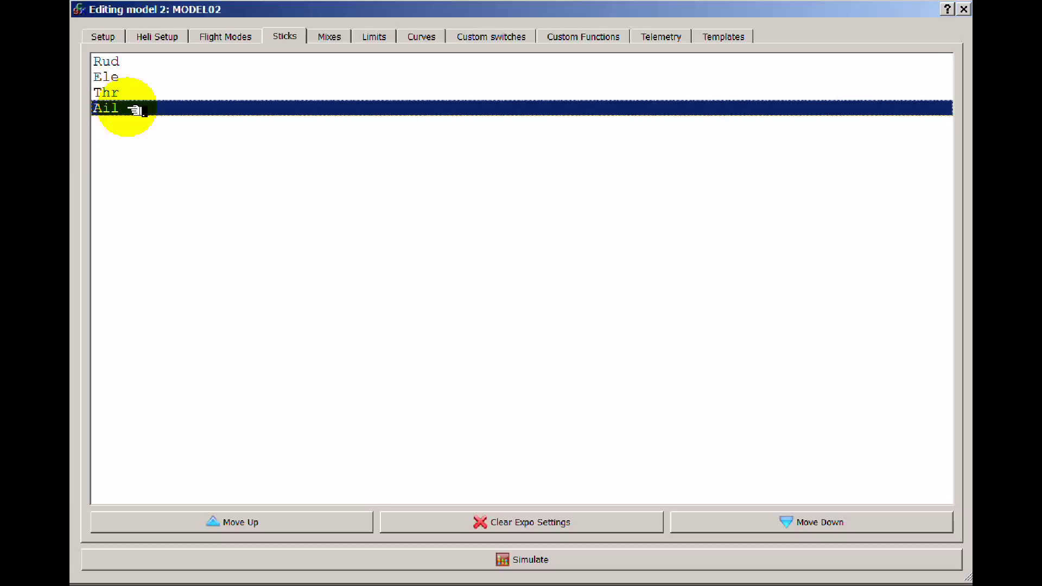
{"action": "right_click", "coordinate": [135, 110]}
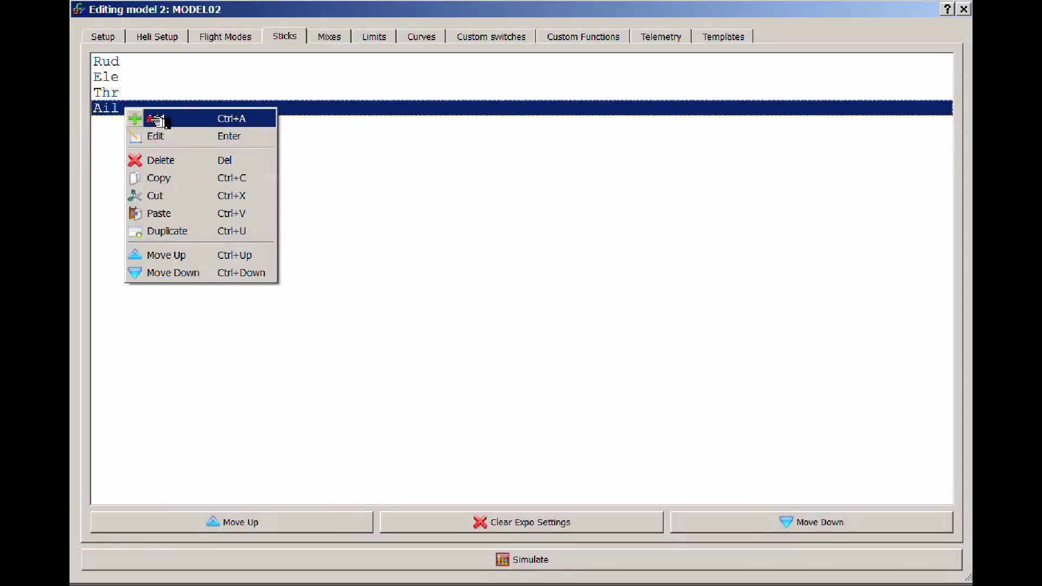
{"action": "left_click", "coordinate": [153, 119]}
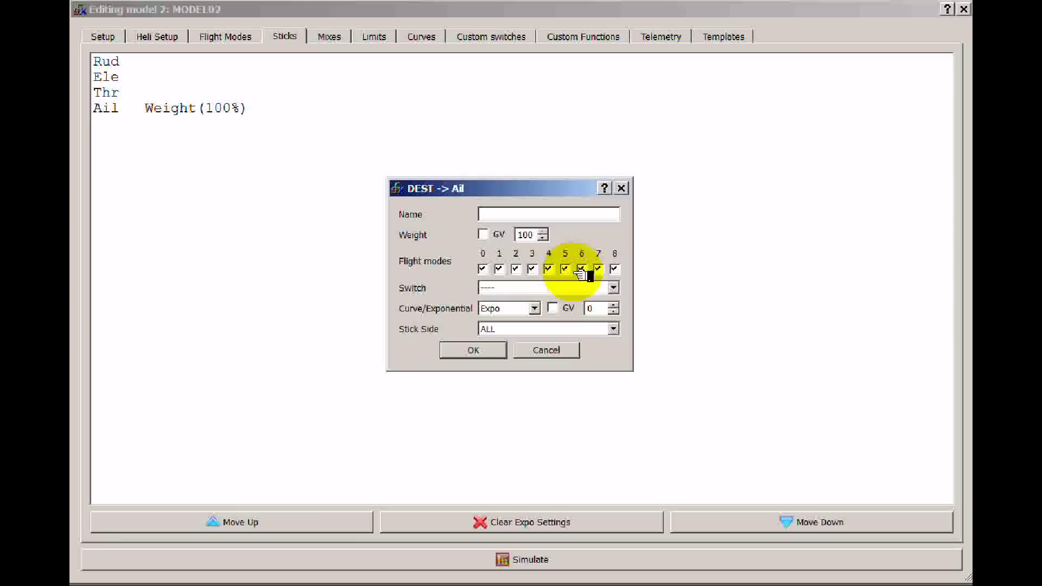
{"action": "left_click", "coordinate": [614, 288]}
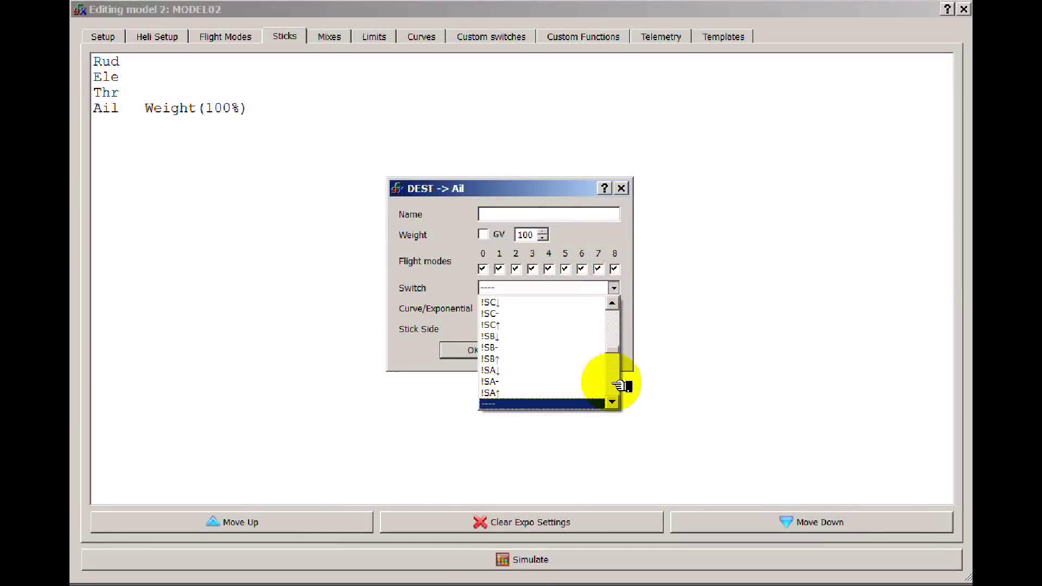
{"action": "left_click", "coordinate": [612, 404]}
{"action": "left_click", "coordinate": [577, 403]}
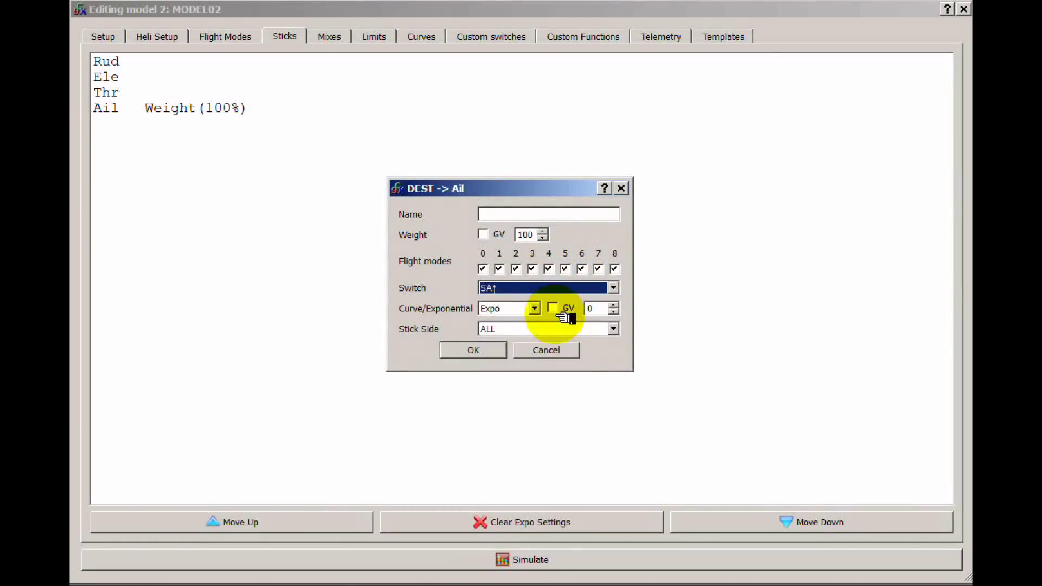
{"action": "left_click", "coordinate": [615, 312]}
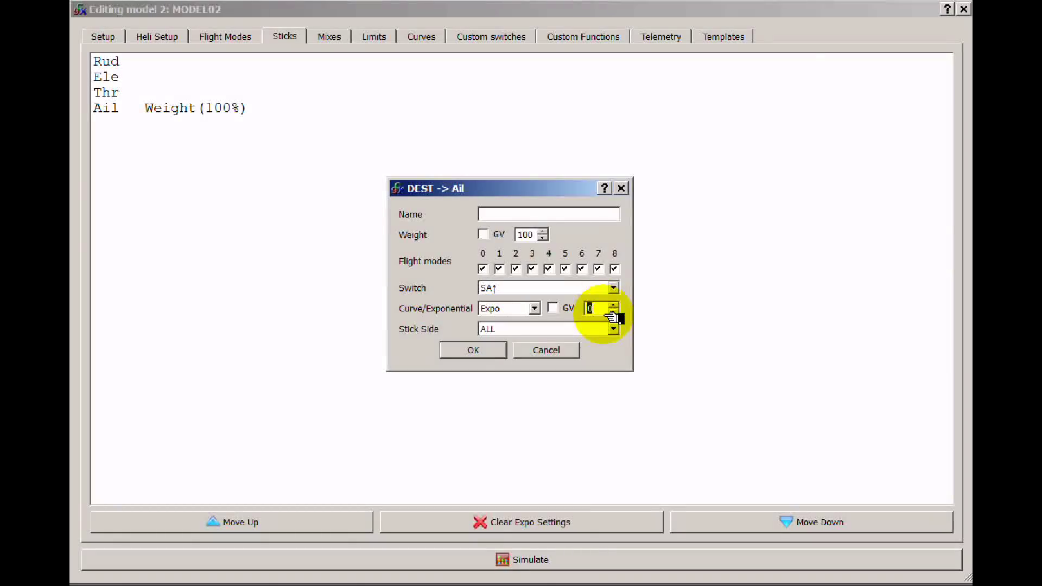
{"action": "type", "text": "60"}
{"action": "left_click", "coordinate": [473, 350]}
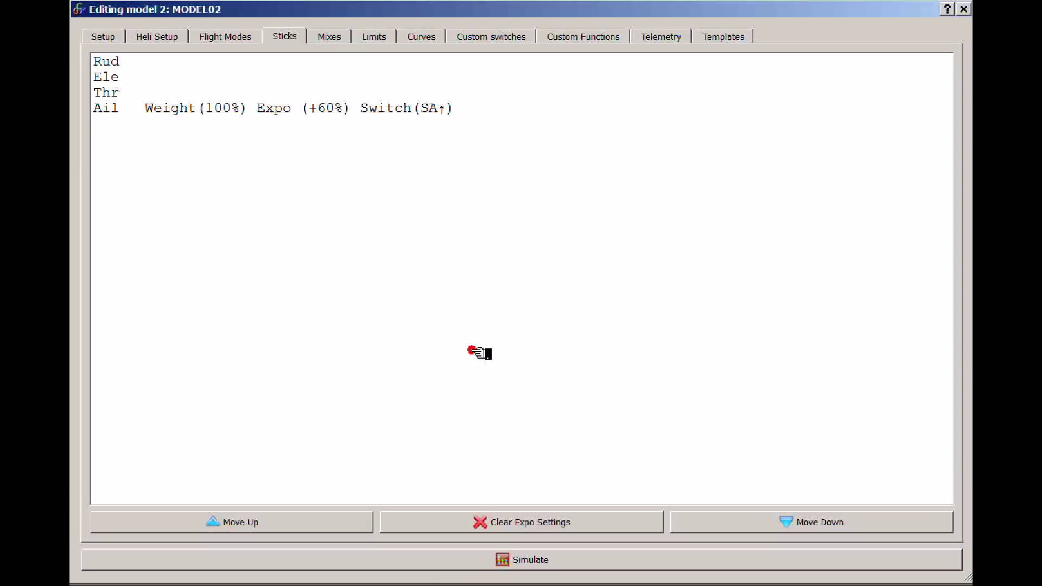
Step: Add a second aileron stick line with weight 75, expo 50 and switch SA-
{"action": "left_click", "coordinate": [263, 114]}
{"action": "right_click", "coordinate": [255, 114]}
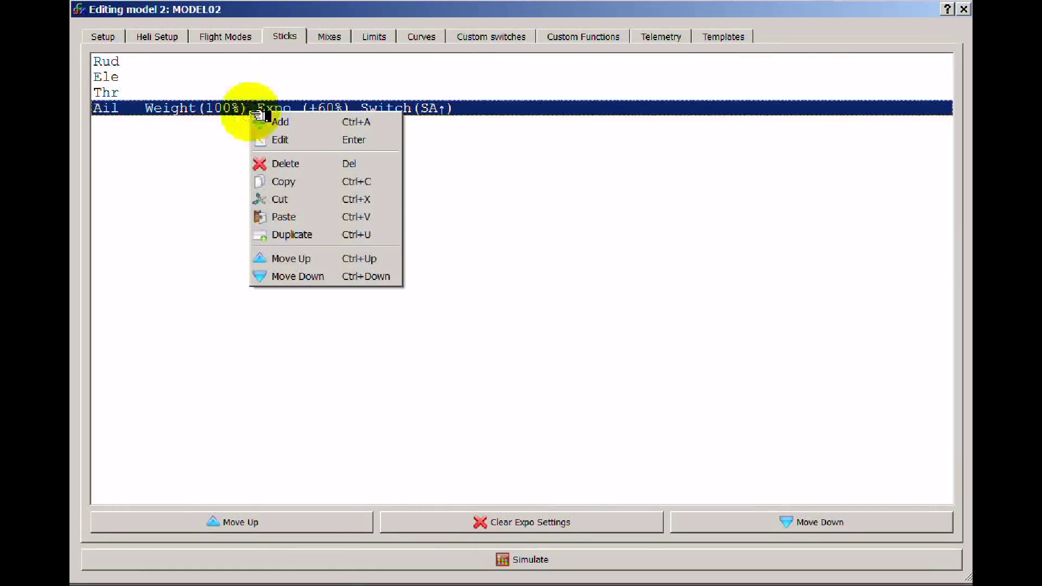
{"action": "left_click", "coordinate": [300, 130]}
{"action": "double_click", "coordinate": [528, 235]}
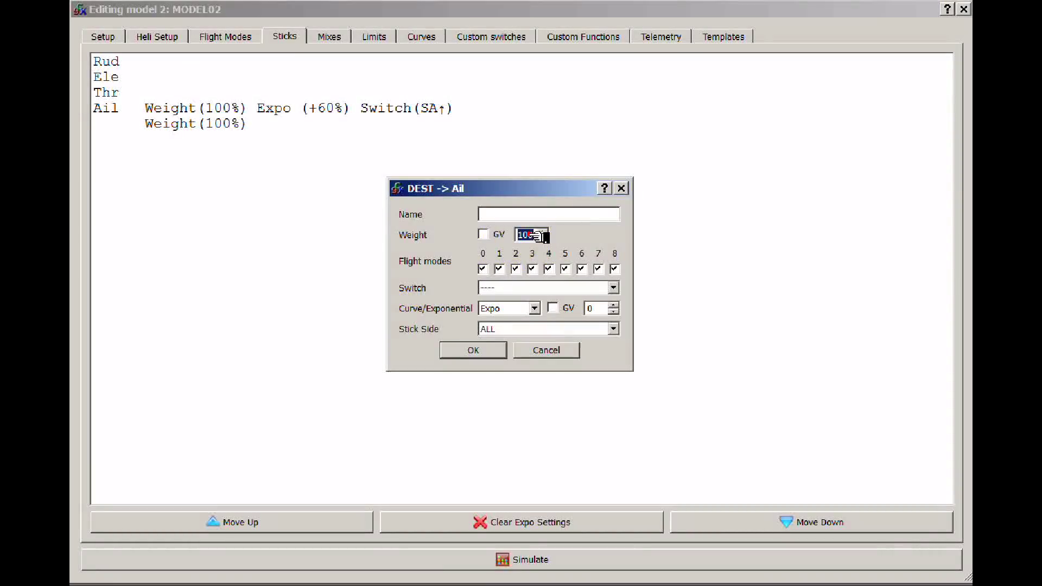
{"action": "type", "text": "75"}
{"action": "double_click", "coordinate": [599, 308]}
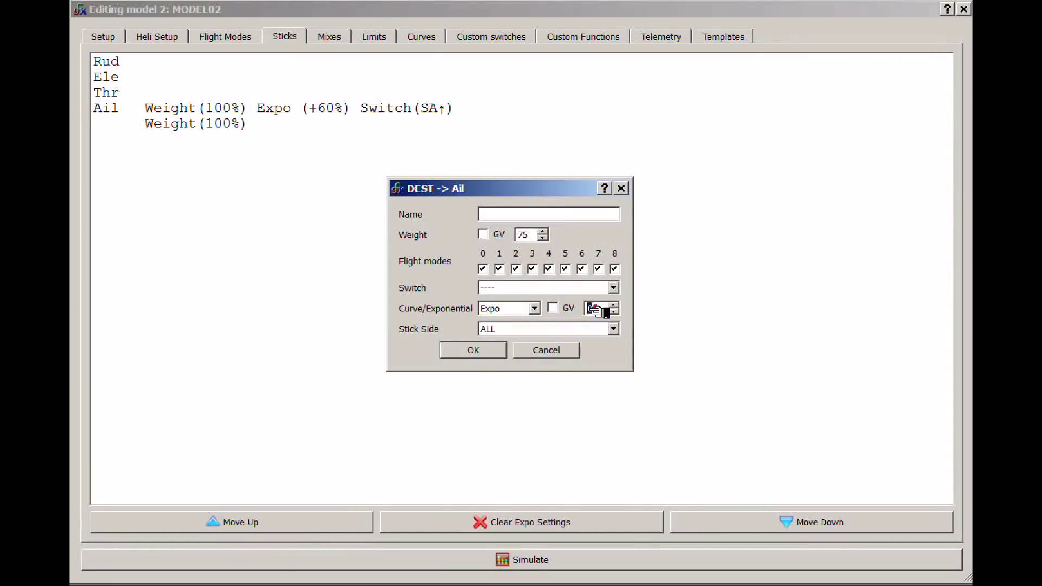
{"action": "type", "text": "50"}
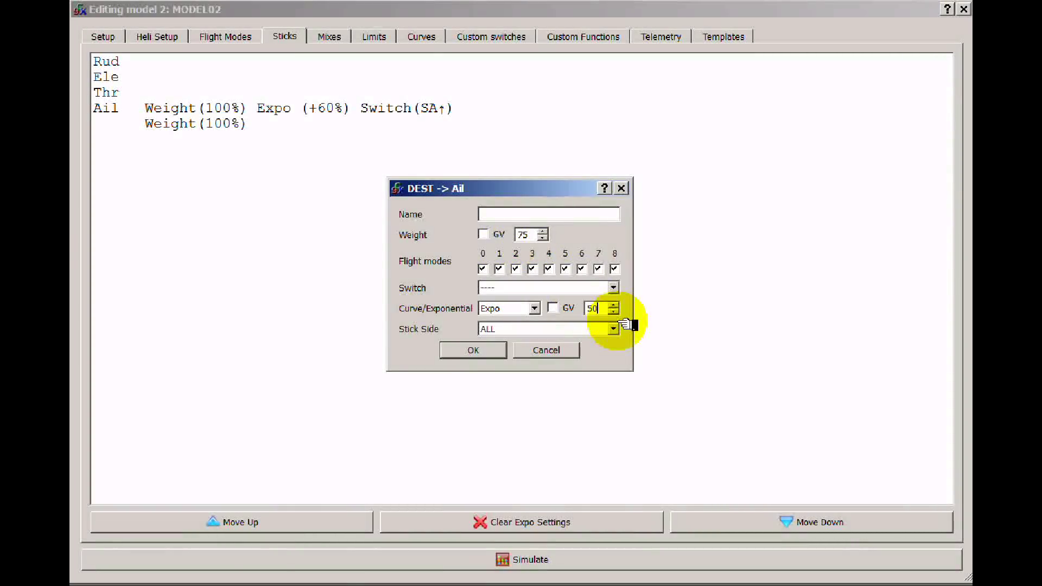
{"action": "left_click", "coordinate": [613, 287]}
{"action": "left_click", "coordinate": [612, 402]}
{"action": "left_click", "coordinate": [543, 404]}
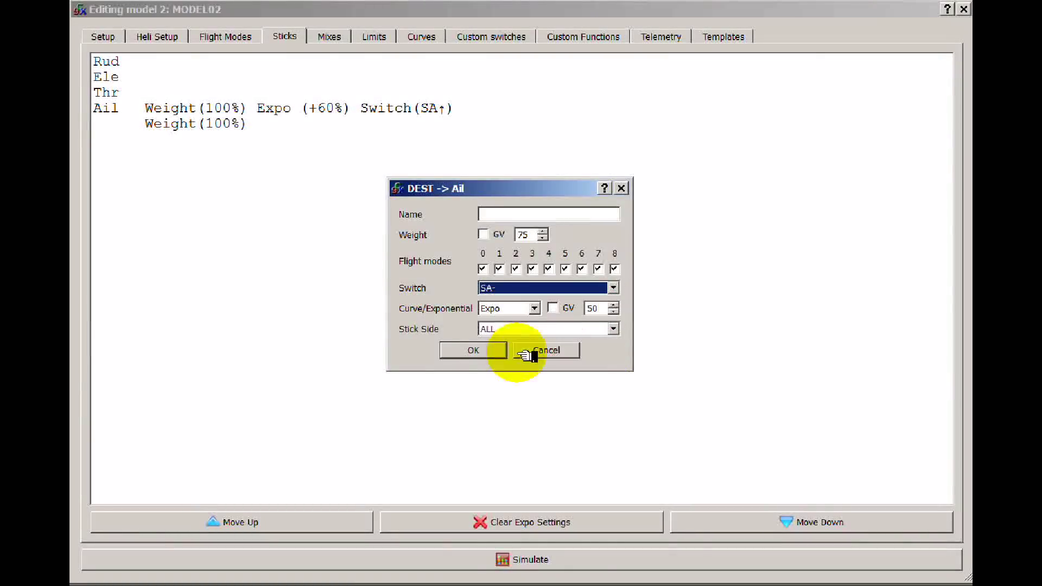
{"action": "left_click", "coordinate": [499, 350]}
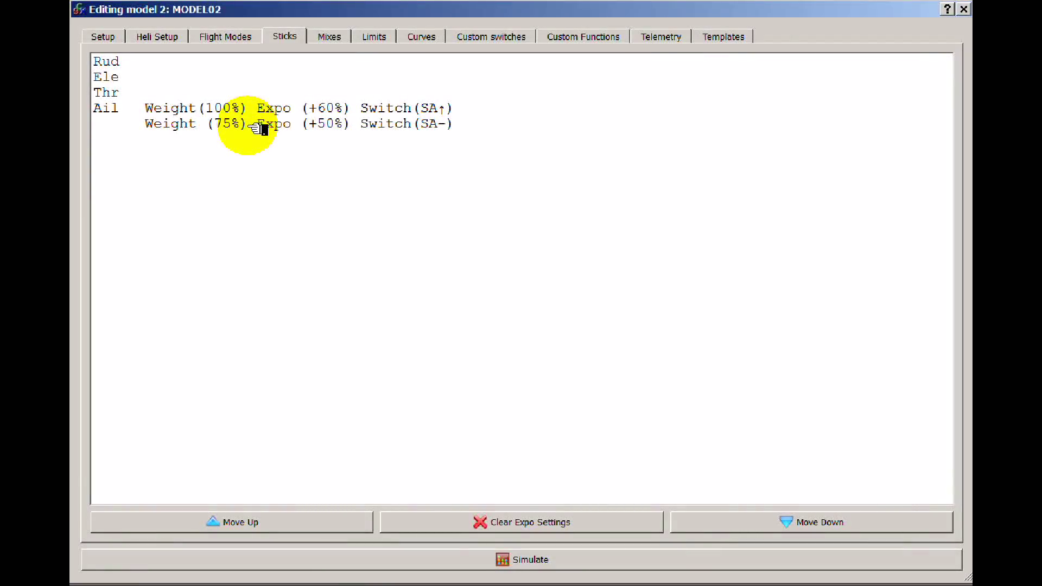
Step: Add a third aileron stick line with weight 75, expo 30 and switch SA↓
{"action": "right_click", "coordinate": [362, 125]}
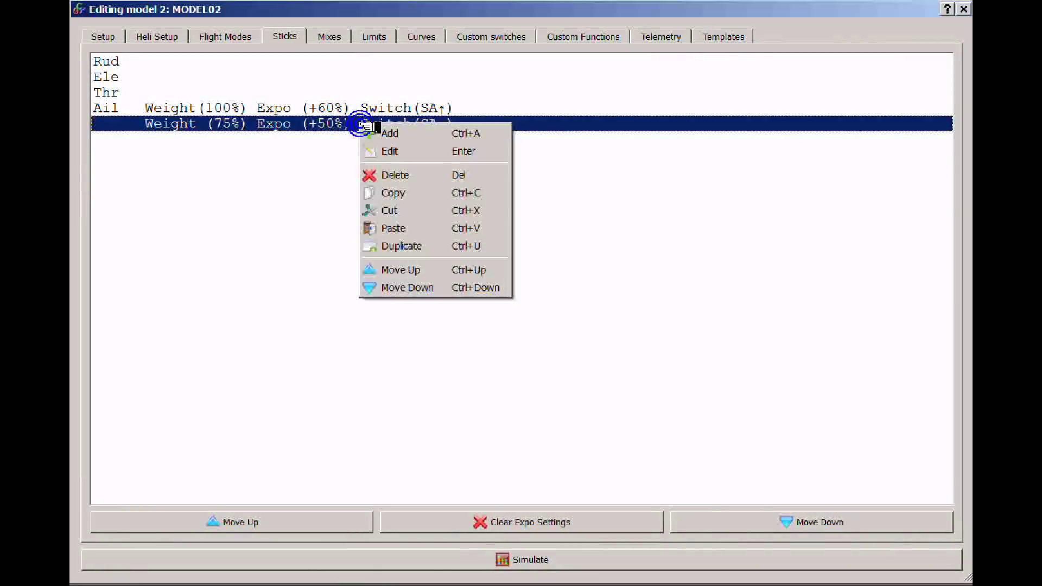
{"action": "left_click", "coordinate": [386, 133]}
{"action": "left_click", "coordinate": [527, 235]}
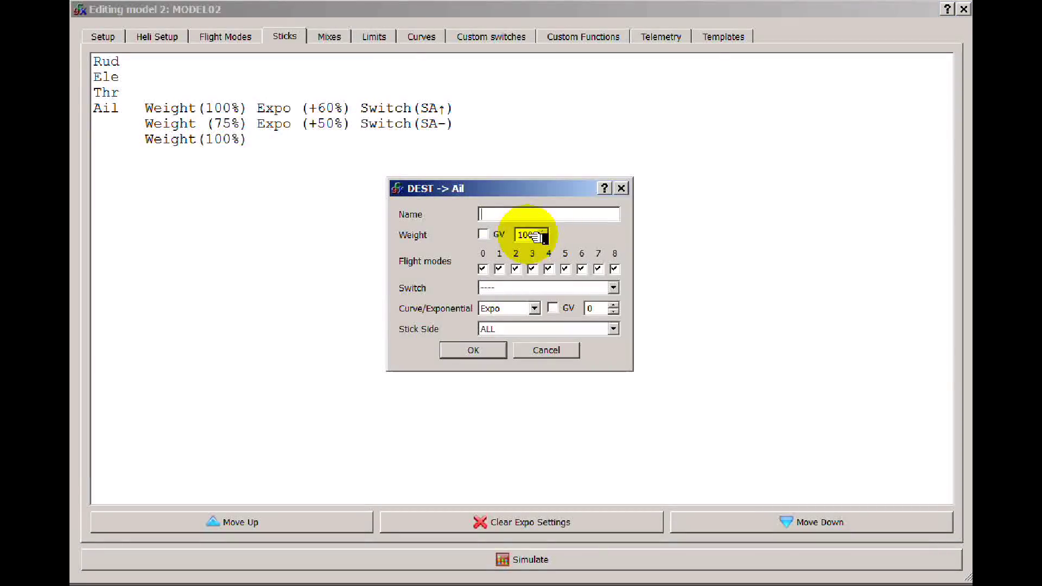
{"action": "double_click", "coordinate": [529, 235]}
{"action": "type", "text": "75"}
{"action": "double_click", "coordinate": [593, 309]}
{"action": "type", "text": "30"}
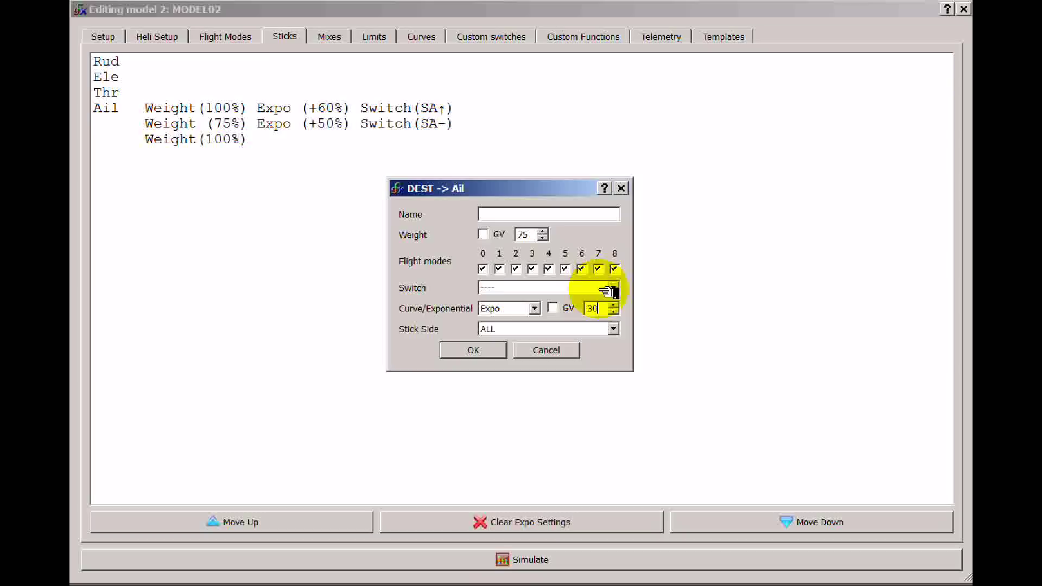
{"action": "left_click", "coordinate": [609, 288]}
{"action": "left_click", "coordinate": [537, 365]}
{"action": "left_click", "coordinate": [473, 350]}
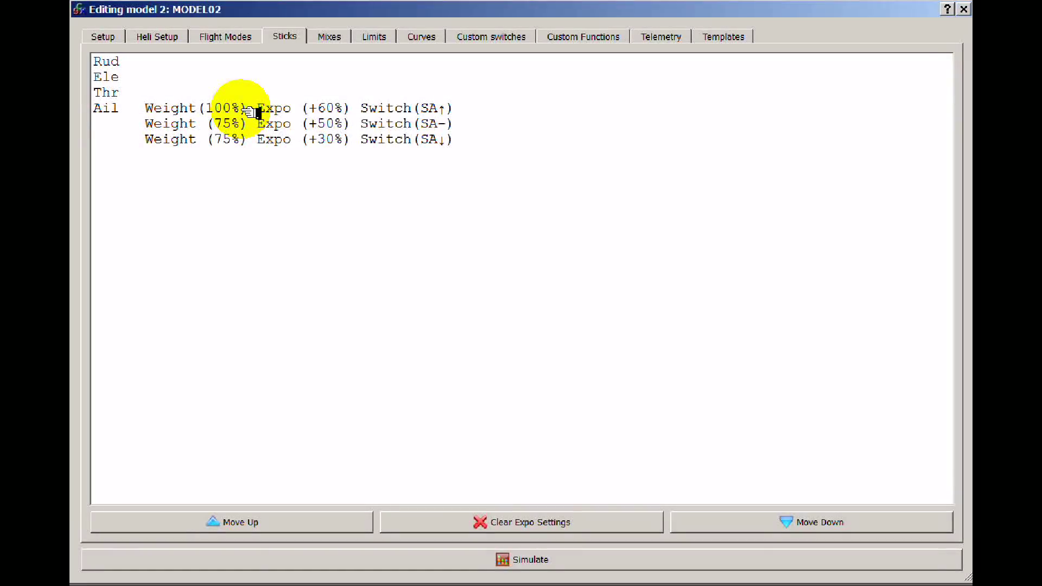
Step: Change the source of the CH01 mix to Ail
{"action": "left_click", "coordinate": [328, 36]}
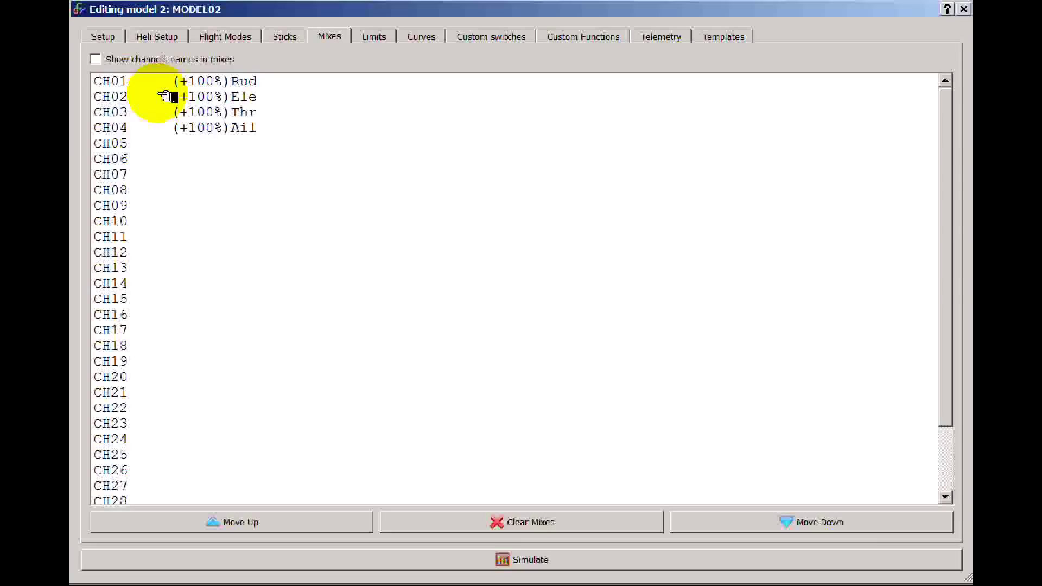
{"action": "left_click", "coordinate": [129, 84]}
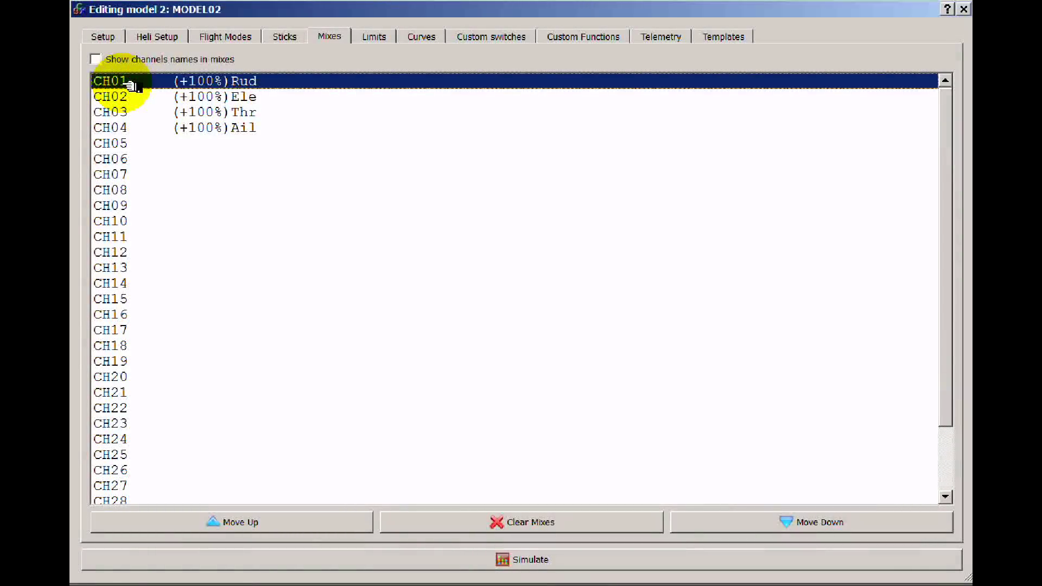
{"action": "right_click", "coordinate": [244, 82]}
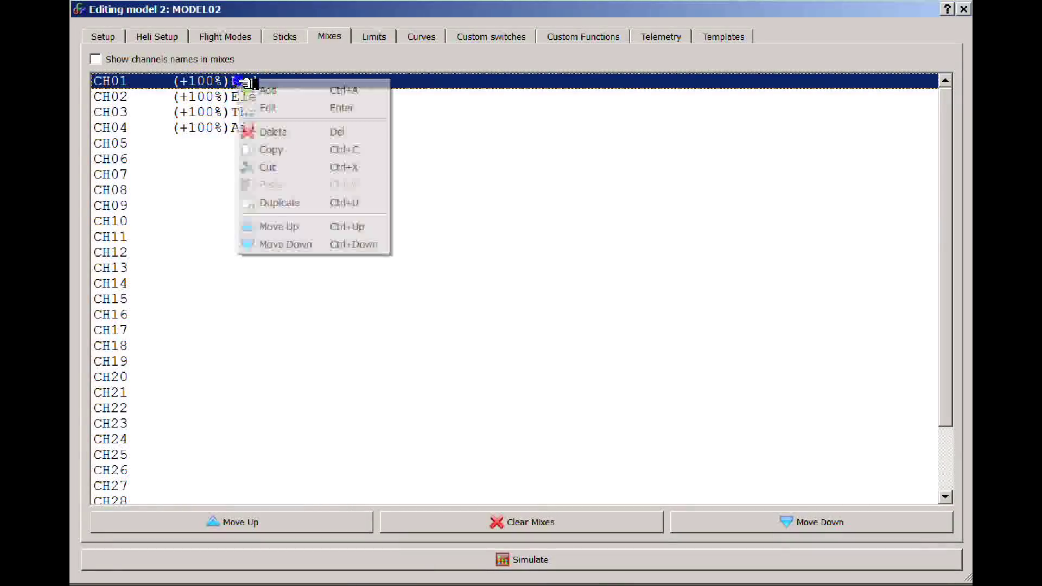
{"action": "left_click", "coordinate": [309, 106]}
{"action": "left_click", "coordinate": [565, 162]}
{"action": "left_click", "coordinate": [532, 214]}
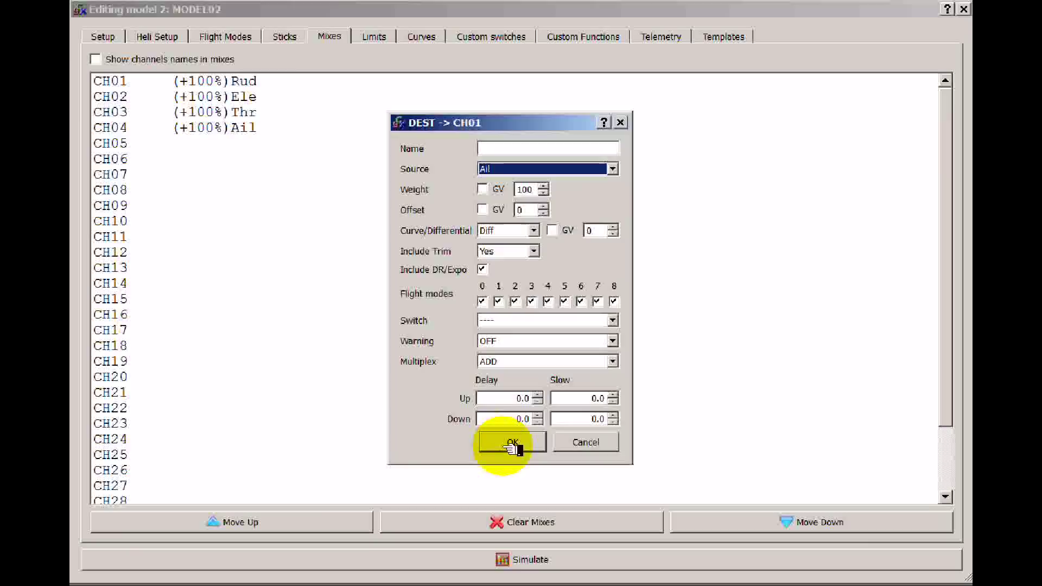
{"action": "left_click", "coordinate": [507, 442]}
Step: Change the source of the CH04 mix to Rud
{"action": "left_click", "coordinate": [262, 126]}
{"action": "right_click", "coordinate": [262, 126]}
{"action": "left_click", "coordinate": [288, 151]}
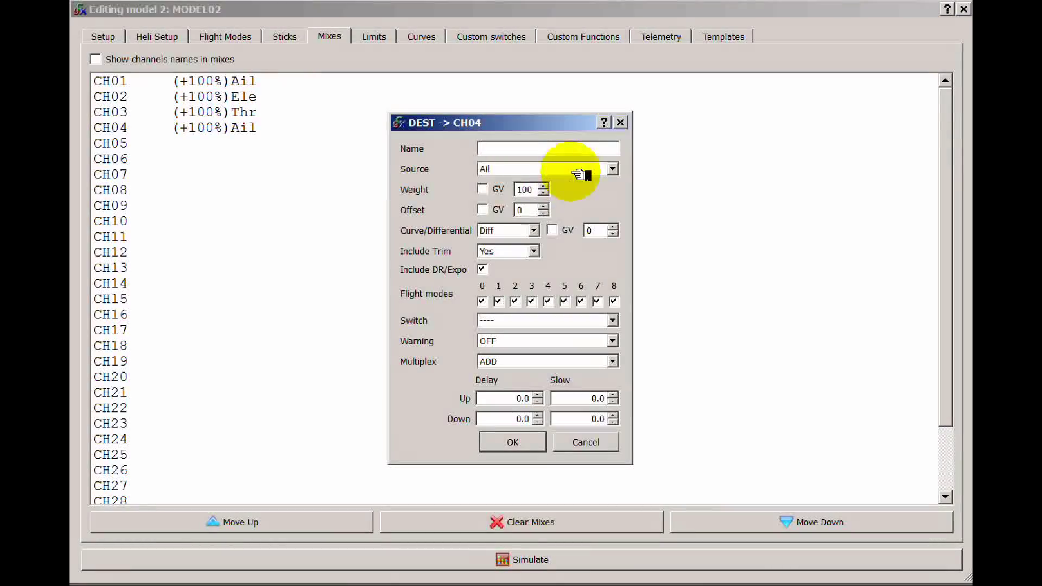
{"action": "left_click", "coordinate": [586, 168]}
{"action": "left_click", "coordinate": [523, 183]}
{"action": "left_click", "coordinate": [512, 442]}
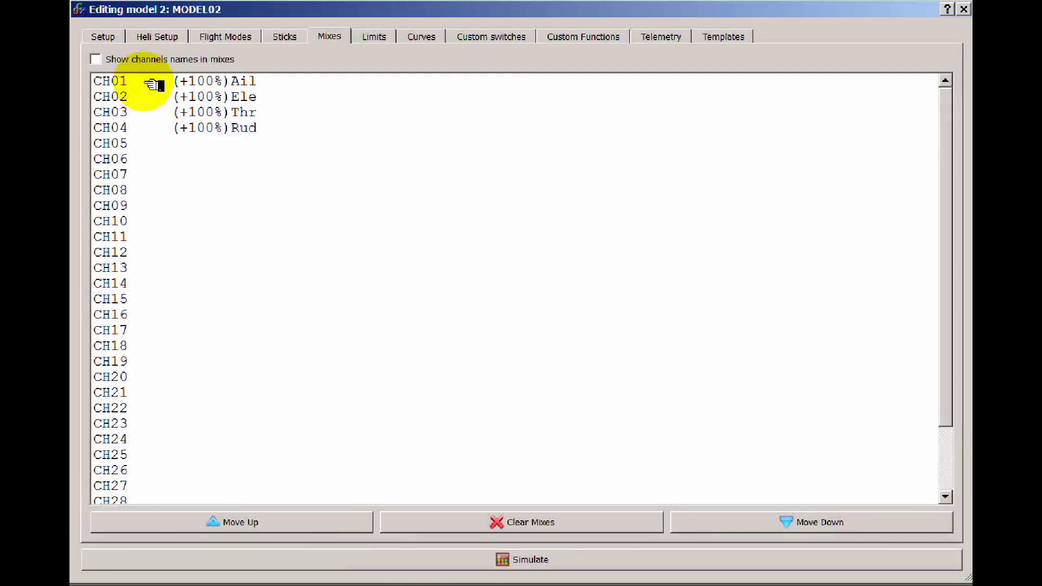
Step: Add a second mix line to CH04 with source Ail and weight 10
{"action": "left_click", "coordinate": [233, 128]}
{"action": "right_click", "coordinate": [233, 128]}
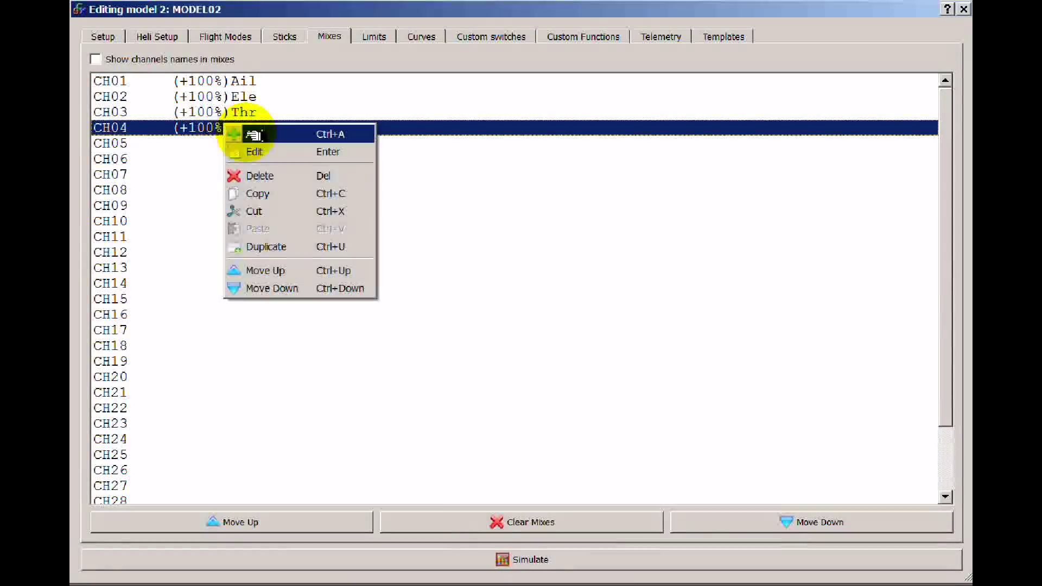
{"action": "left_click", "coordinate": [245, 133]}
{"action": "left_click", "coordinate": [516, 170]}
{"action": "left_click", "coordinate": [513, 217]}
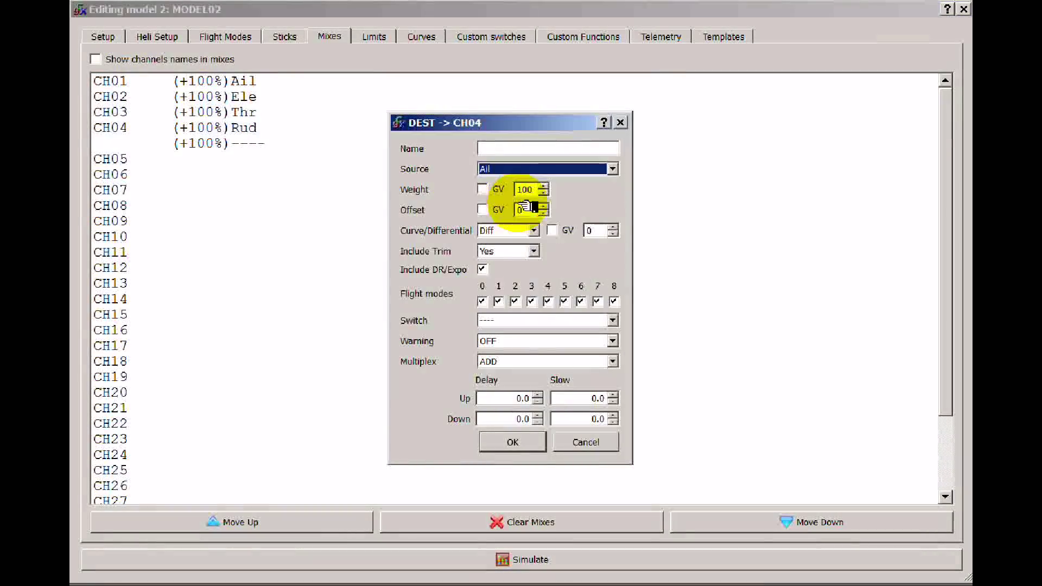
{"action": "double_click", "coordinate": [524, 189]}
{"action": "type", "text": "10"}
{"action": "left_click", "coordinate": [510, 440]}
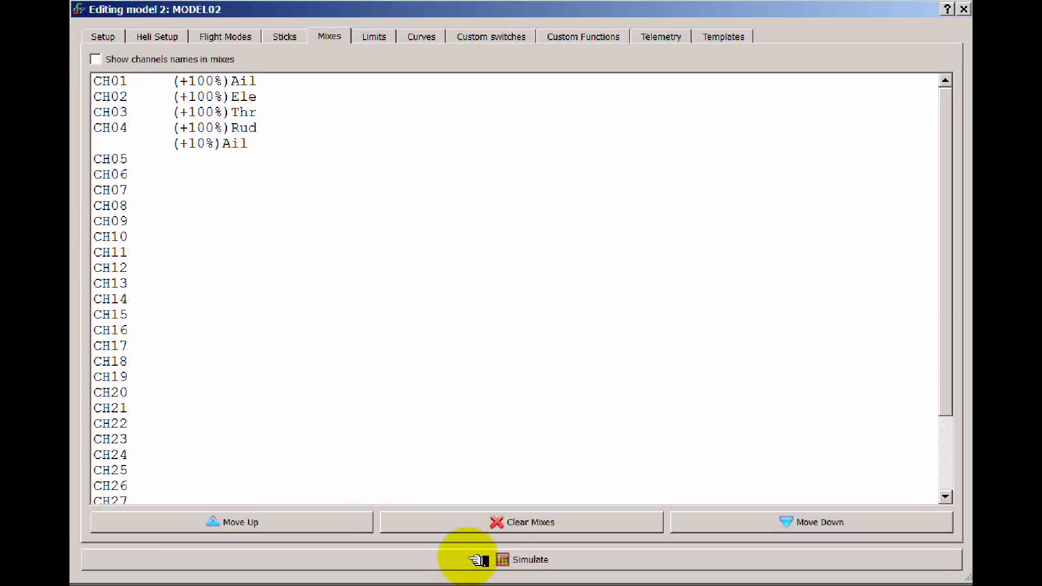
Step: Simulate the model and move the aileron stick sideways to check the CH1 and CH4 outputs, then close the simulation
{"action": "left_click", "coordinate": [491, 559]}
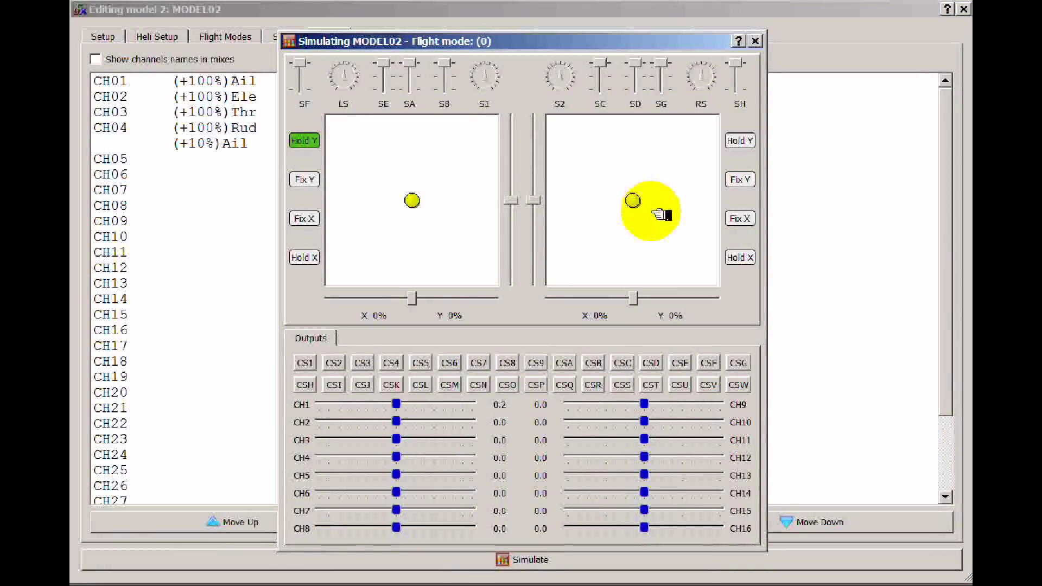
{"action": "left_click", "coordinate": [637, 200]}
{"action": "left_click_drag", "start_coordinate": [637, 201], "coordinate": [686, 203]}
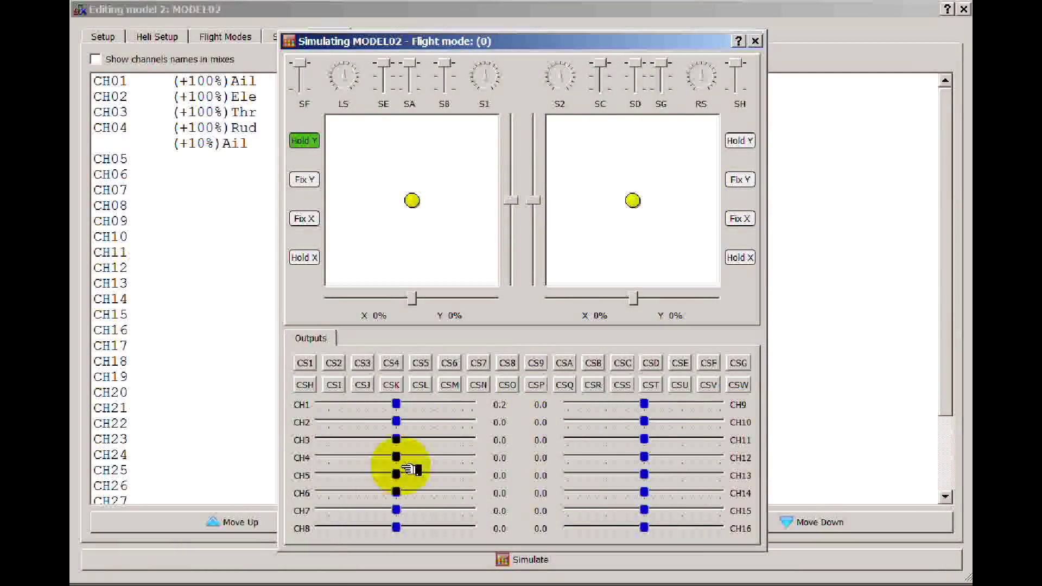
{"action": "left_click_drag", "start_coordinate": [633, 203], "coordinate": [715, 207]}
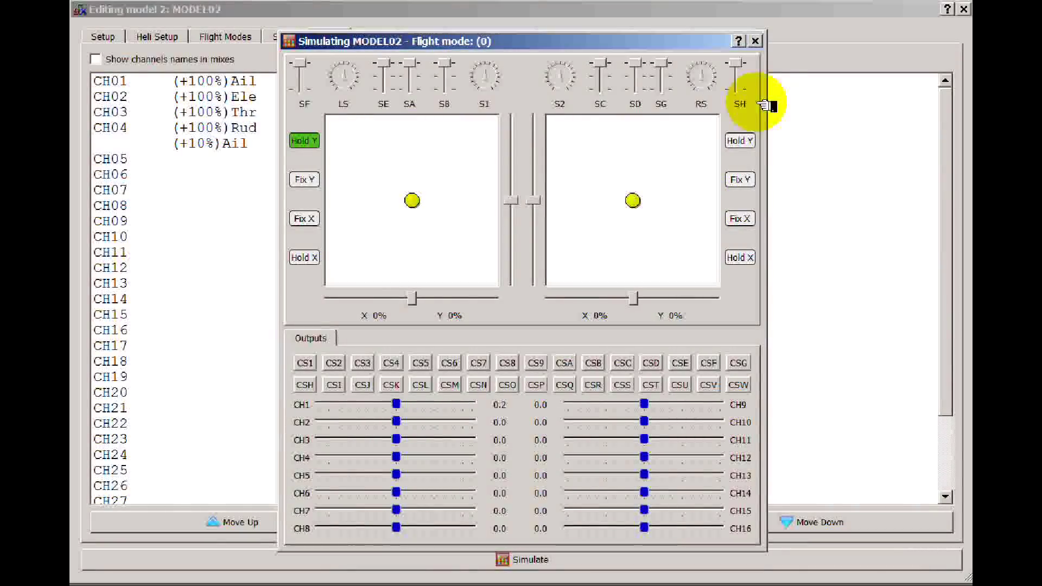
{"action": "left_click", "coordinate": [754, 41]}
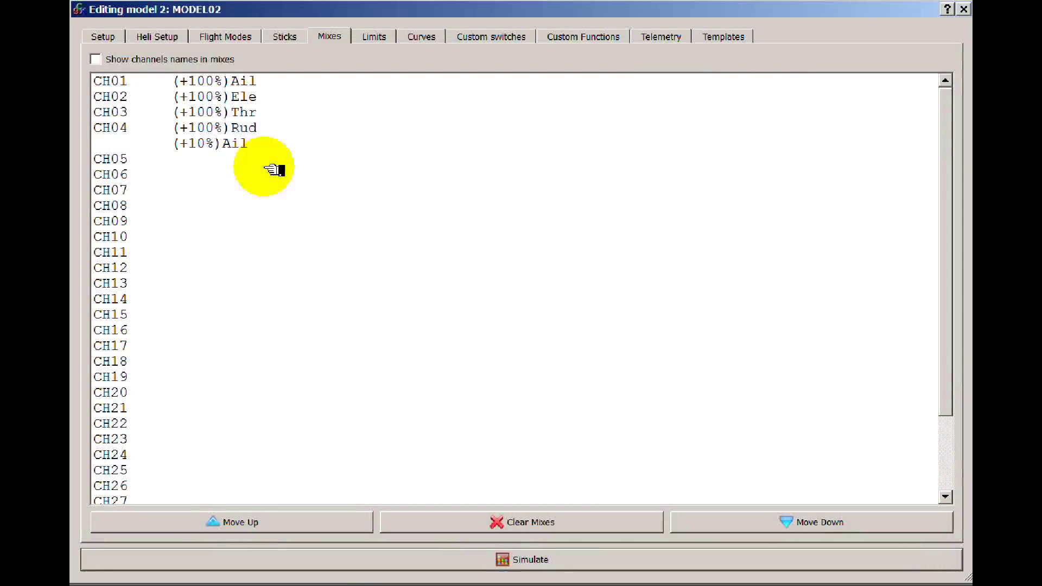
Step: Reverse the Ail mix line on CH04 by setting its weight to -10
{"action": "double_click", "coordinate": [235, 145]}
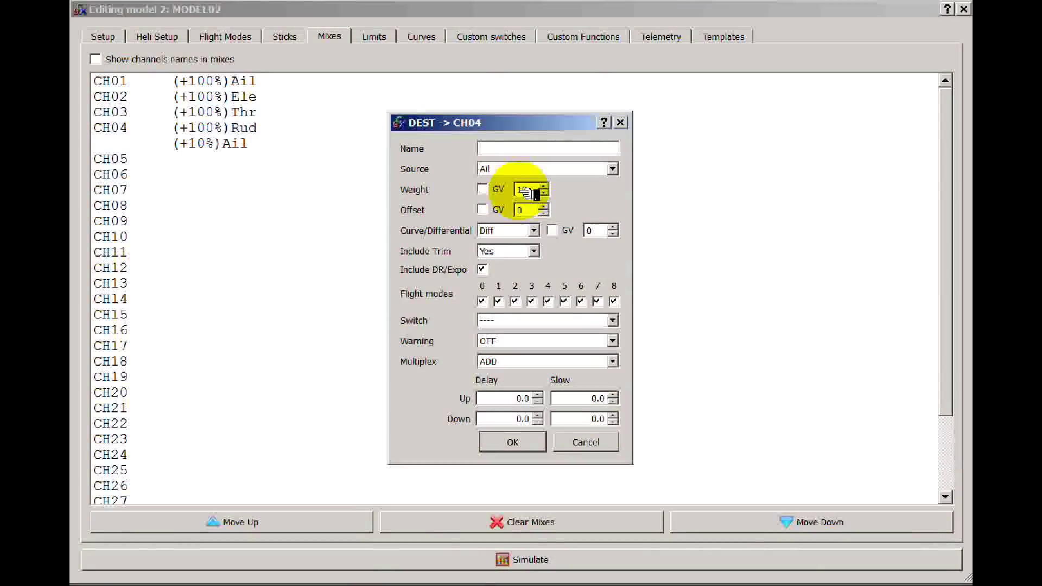
{"action": "type", "text": "-"}
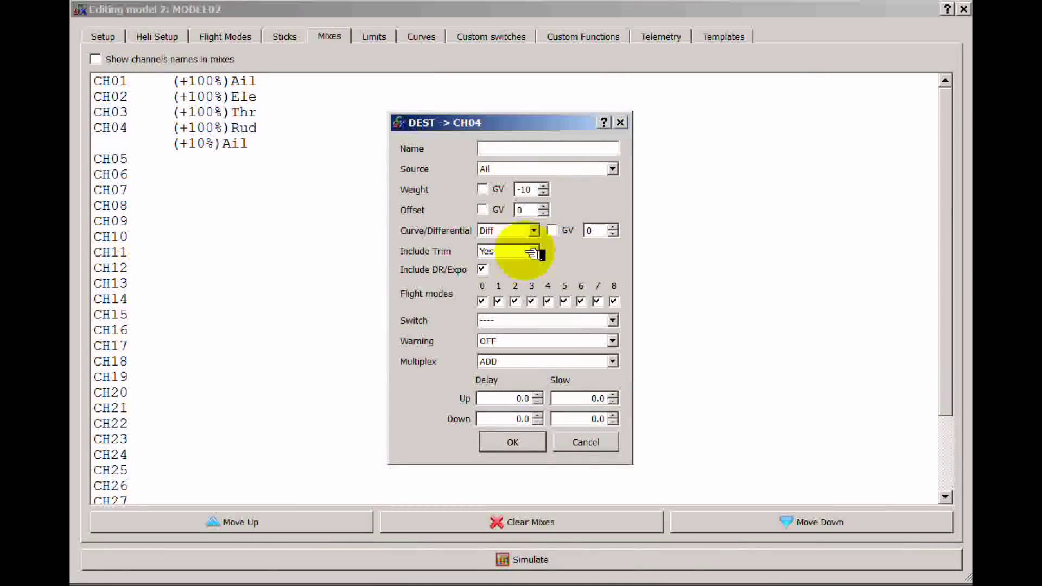
{"action": "left_click", "coordinate": [512, 441]}
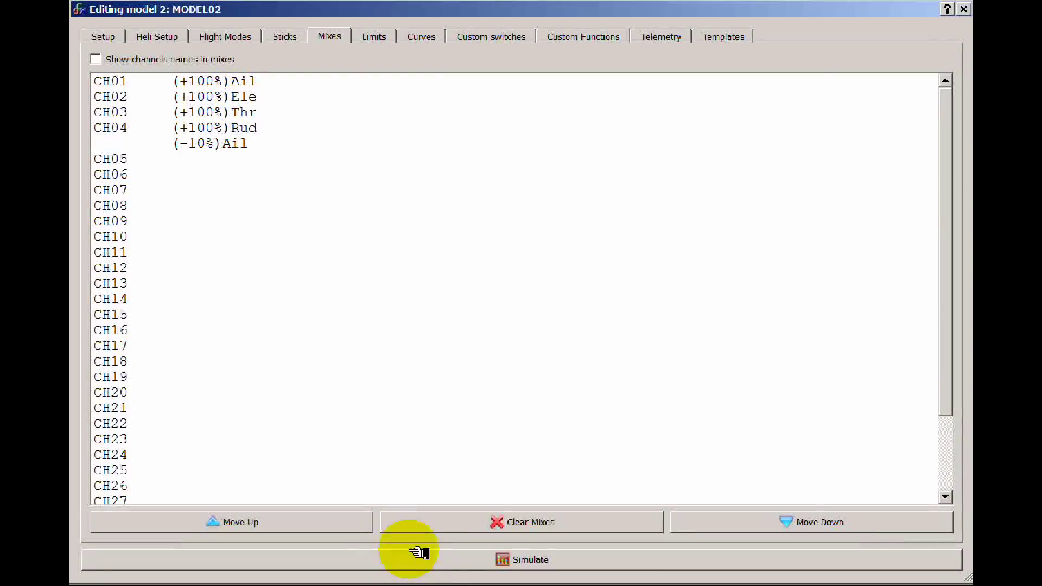
Step: Simulate the model, move the aileron stick to the right to check the reversed rudder mix, and close the simulation
{"action": "left_click", "coordinate": [468, 559]}
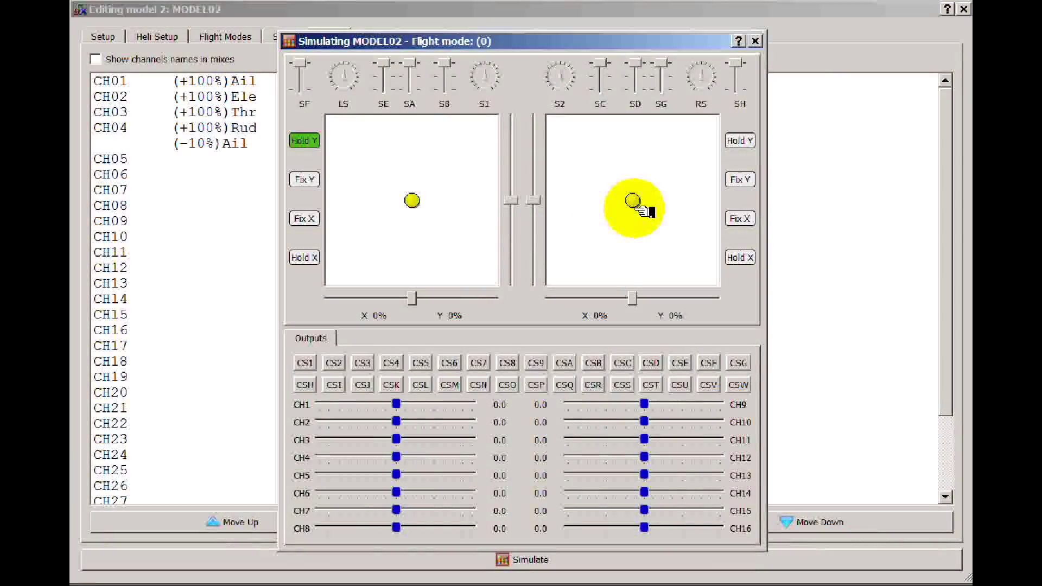
{"action": "left_click_drag", "start_coordinate": [633, 201], "coordinate": [738, 210]}
{"action": "left_click", "coordinate": [754, 41]}
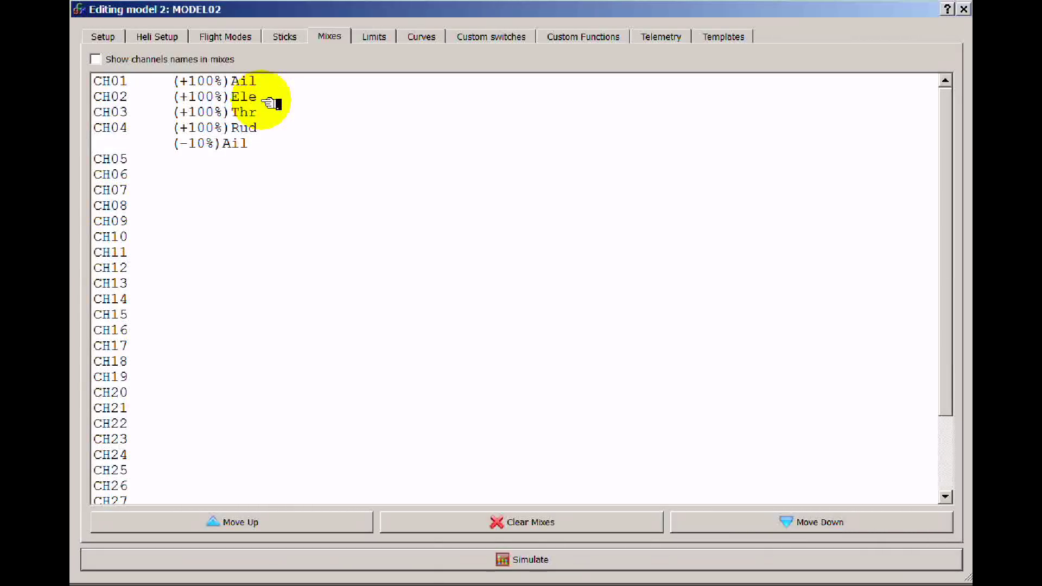
Step: Add a second mix line to CH02 with source Thr and weight 10
{"action": "left_click", "coordinate": [244, 97]}
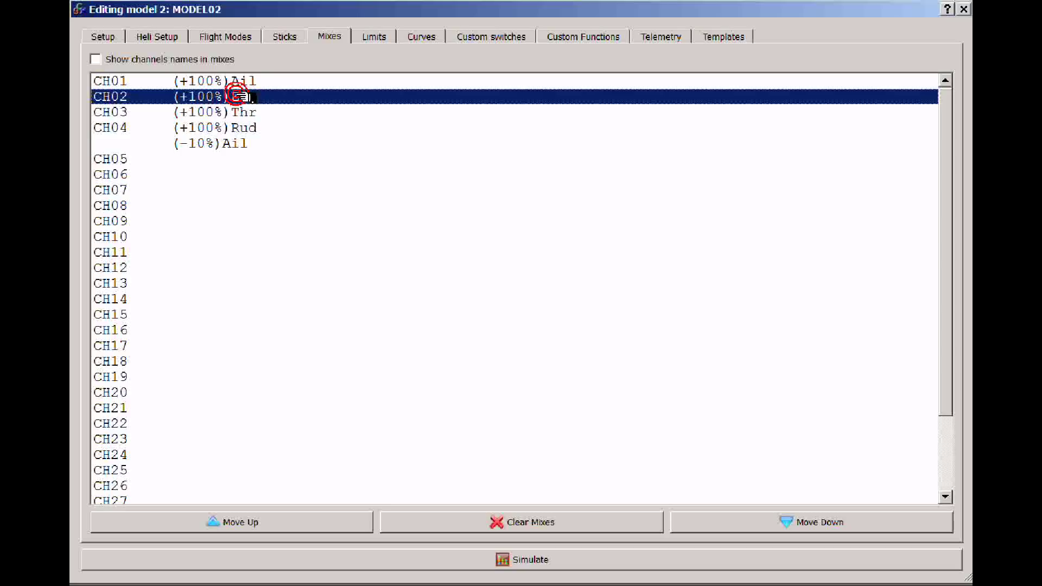
{"action": "right_click", "coordinate": [251, 98]}
{"action": "left_click", "coordinate": [269, 105]}
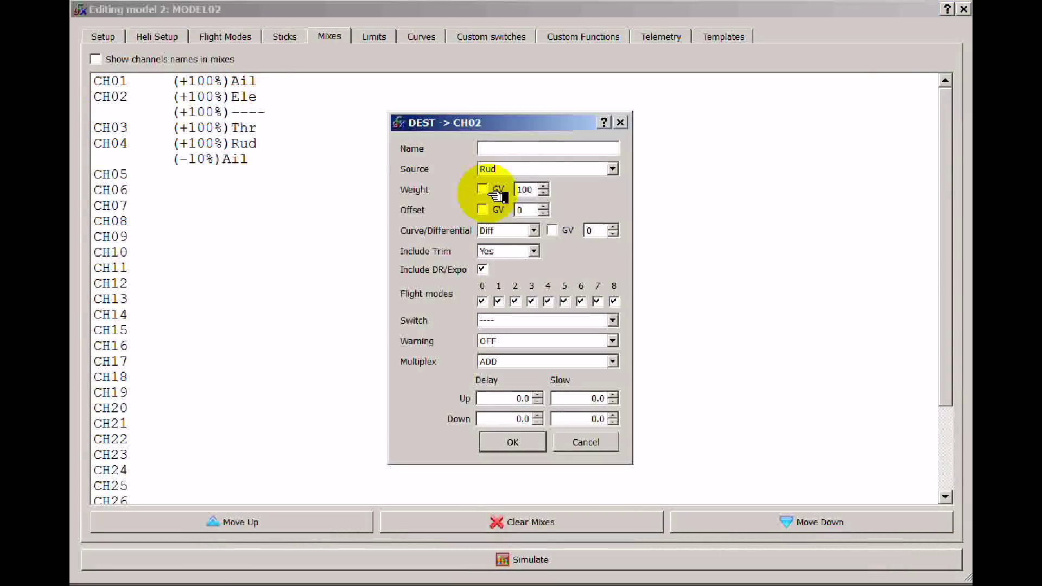
{"action": "left_click", "coordinate": [524, 168]}
{"action": "left_click", "coordinate": [516, 205]}
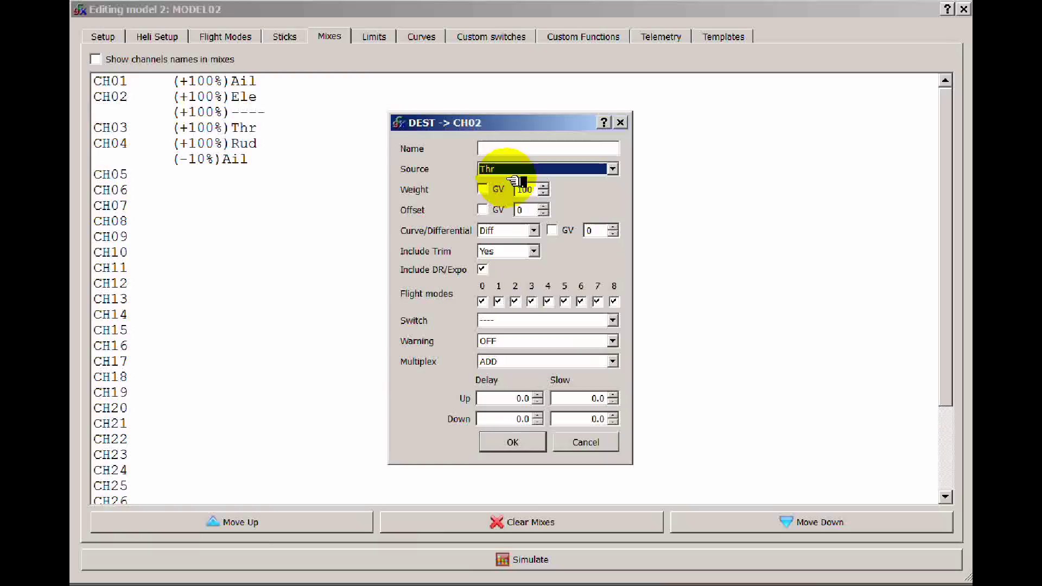
{"action": "left_click_drag", "start_coordinate": [534, 191], "coordinate": [511, 191]}
{"action": "type", "text": "-10"}
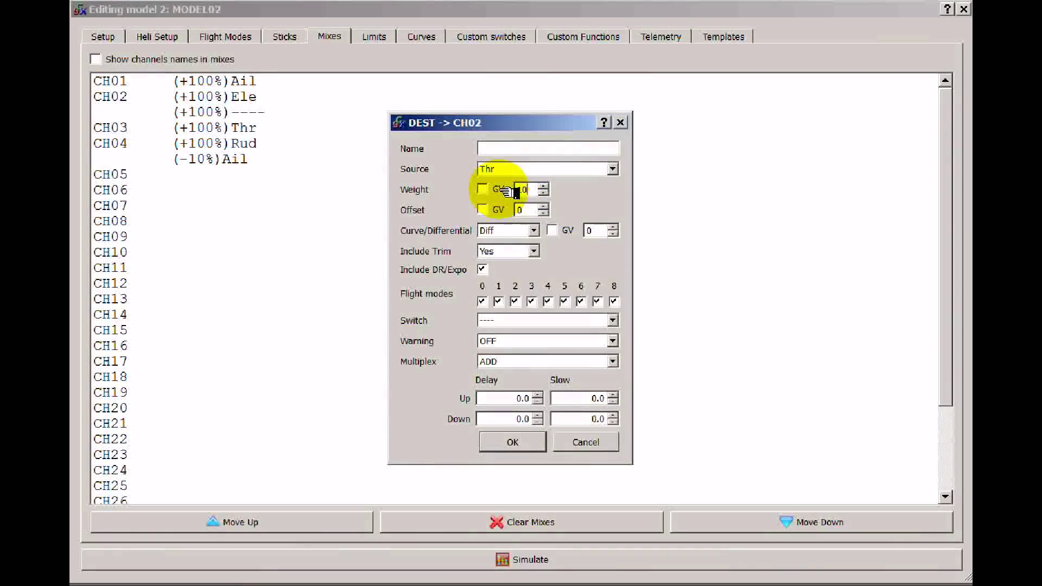
Step: Assign switch SB↑ to the new throttle mix line on CH02 and accept the mix settings
{"action": "left_click", "coordinate": [612, 320]}
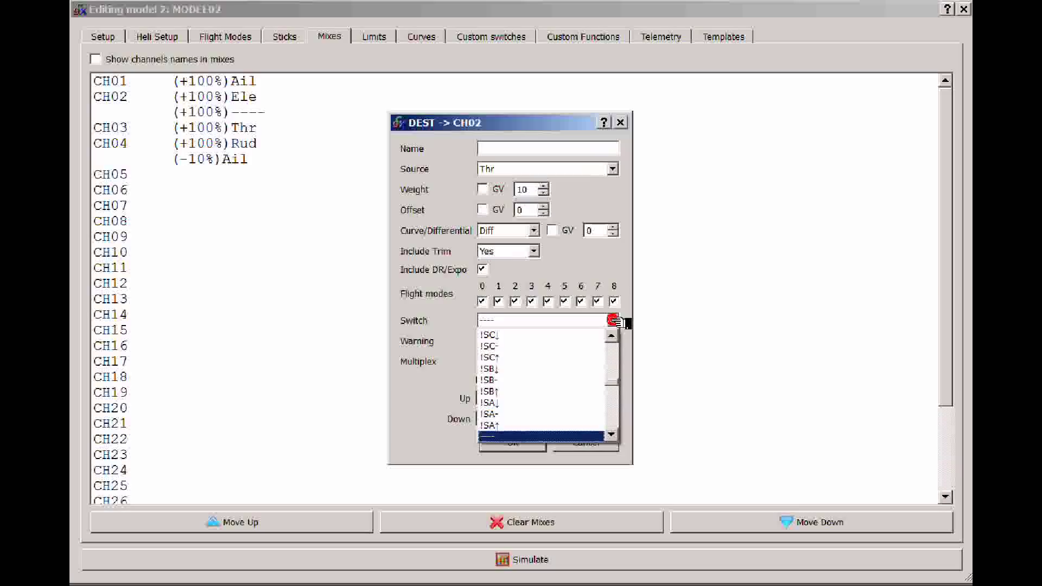
{"action": "left_click", "coordinate": [611, 434]}
{"action": "left_click", "coordinate": [612, 434]}
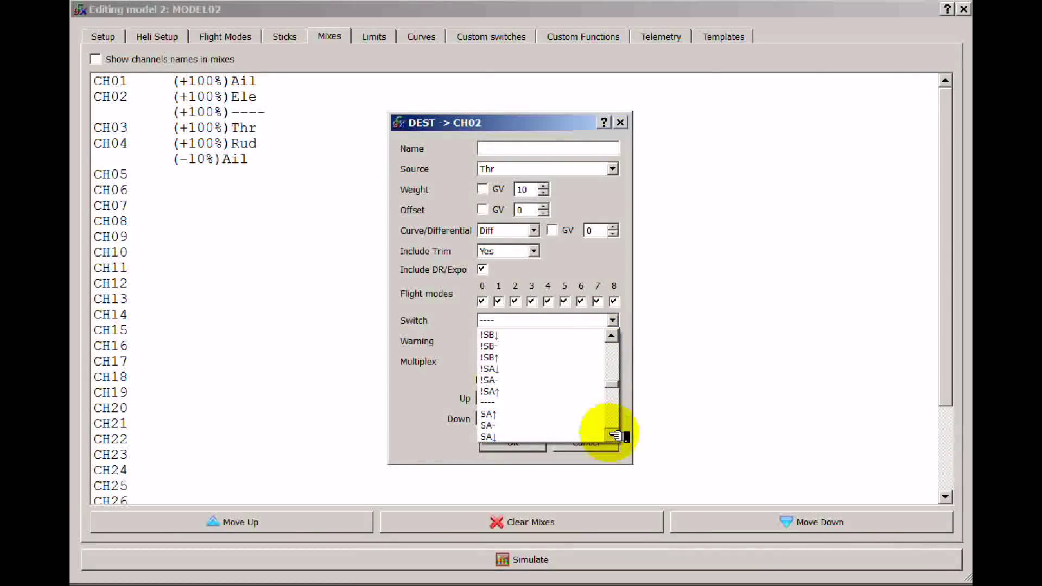
{"action": "left_click", "coordinate": [612, 434]}
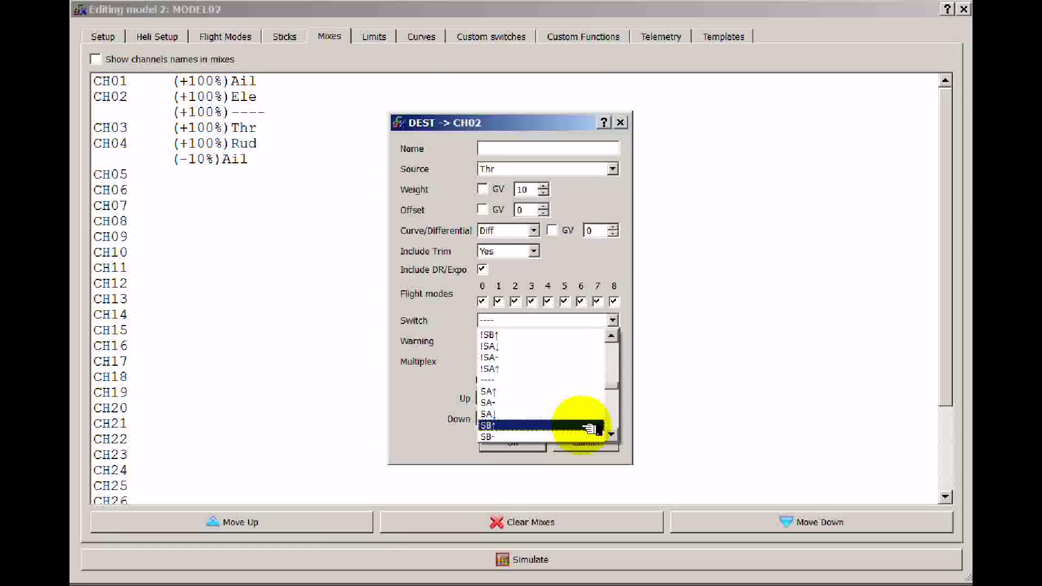
{"action": "left_click", "coordinate": [590, 428]}
{"action": "left_click", "coordinate": [532, 440]}
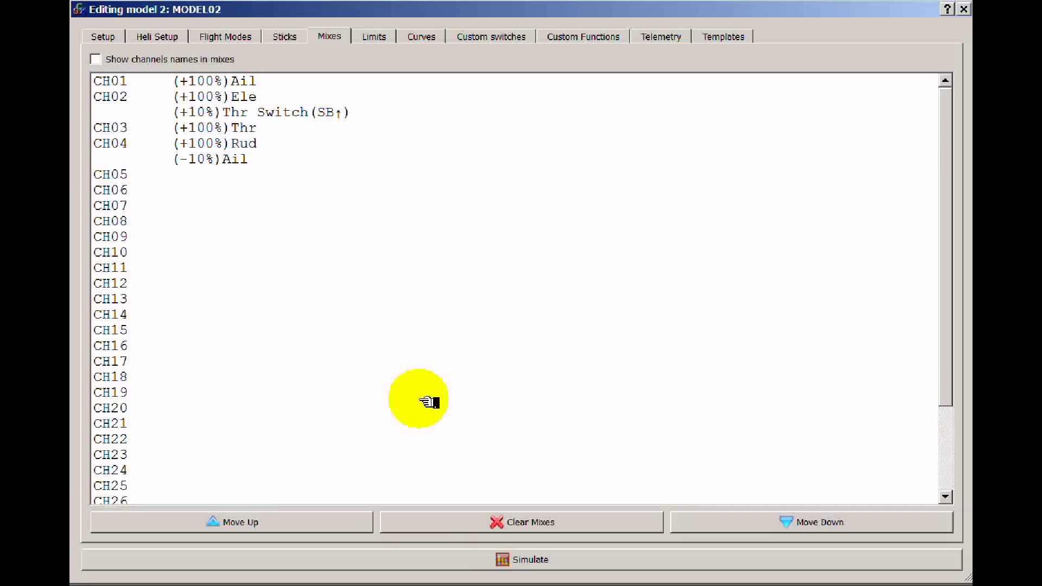
Step: Simulate the model with the throttle stick's X axis fixed, move the throttle to 100% and -100% to check CH2 and CH3, and close the simulation
{"action": "left_click", "coordinate": [505, 559]}
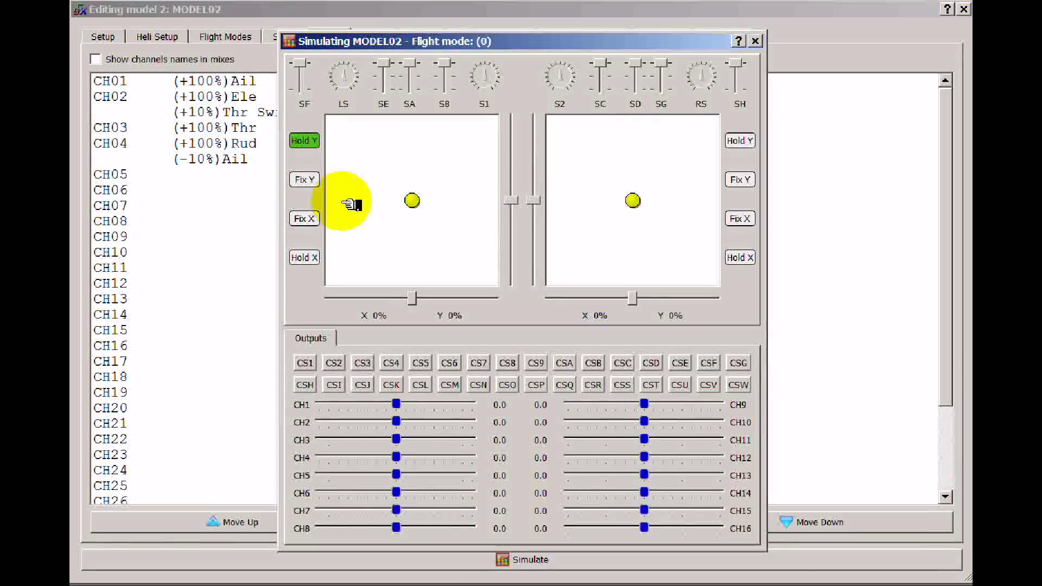
{"action": "left_click", "coordinate": [317, 220]}
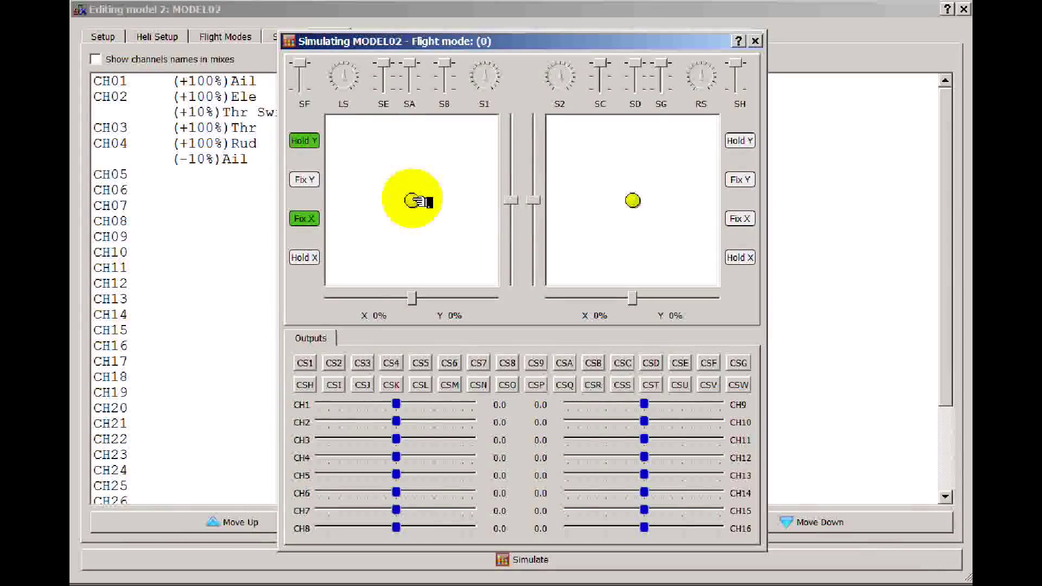
{"action": "left_click_drag", "start_coordinate": [412, 200], "coordinate": [414, 123]}
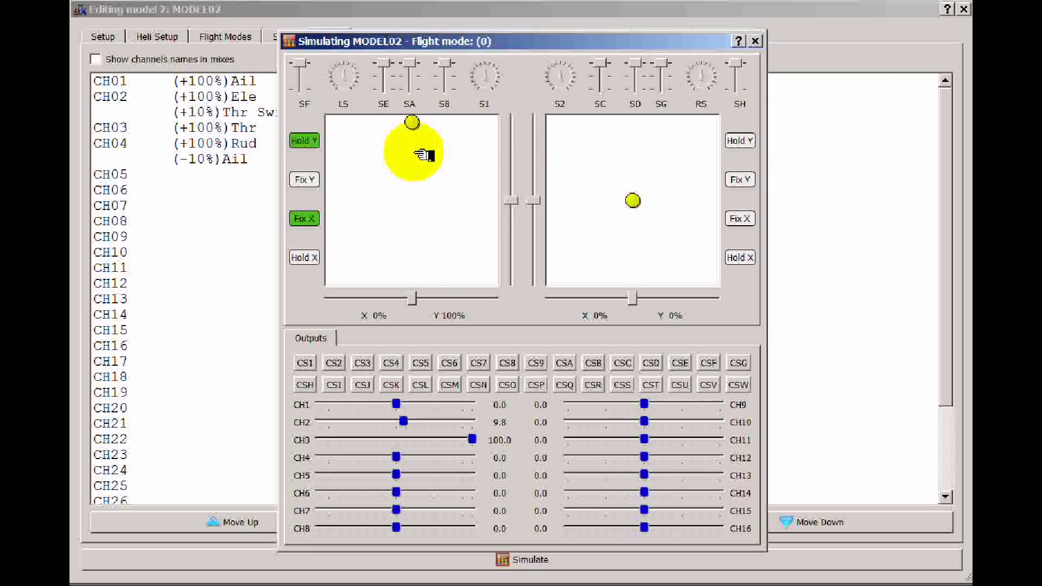
{"action": "left_click_drag", "start_coordinate": [413, 121], "coordinate": [419, 417]}
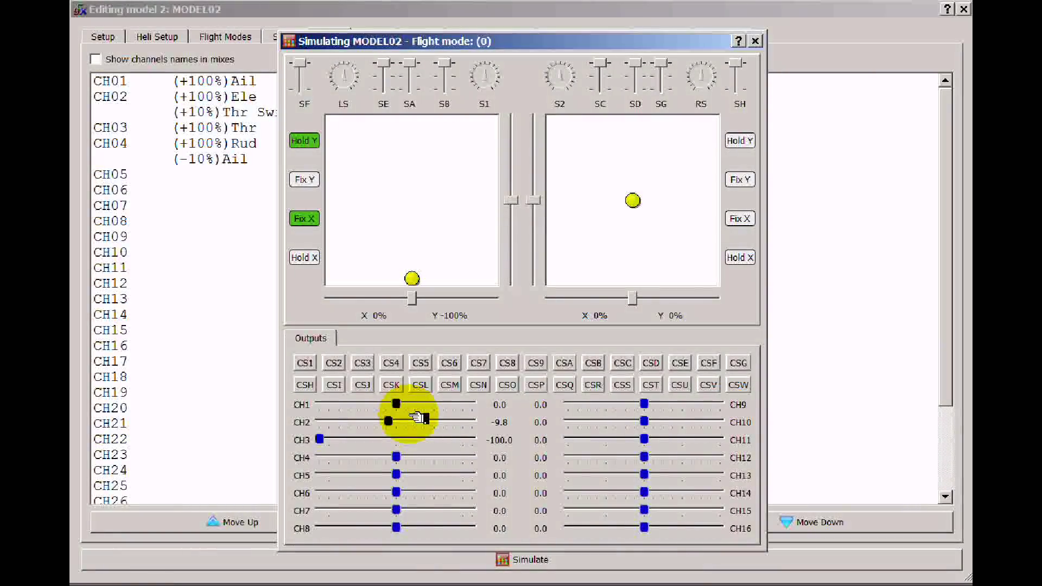
{"action": "left_click", "coordinate": [755, 41]}
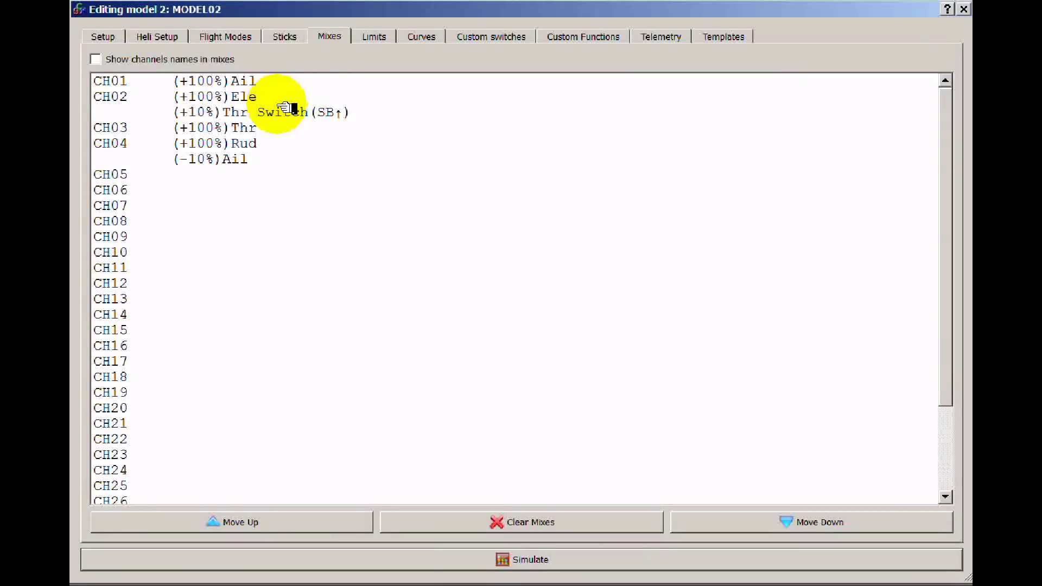
Step: Open the list of stick weight and expo settings
{"action": "left_click", "coordinate": [293, 34]}
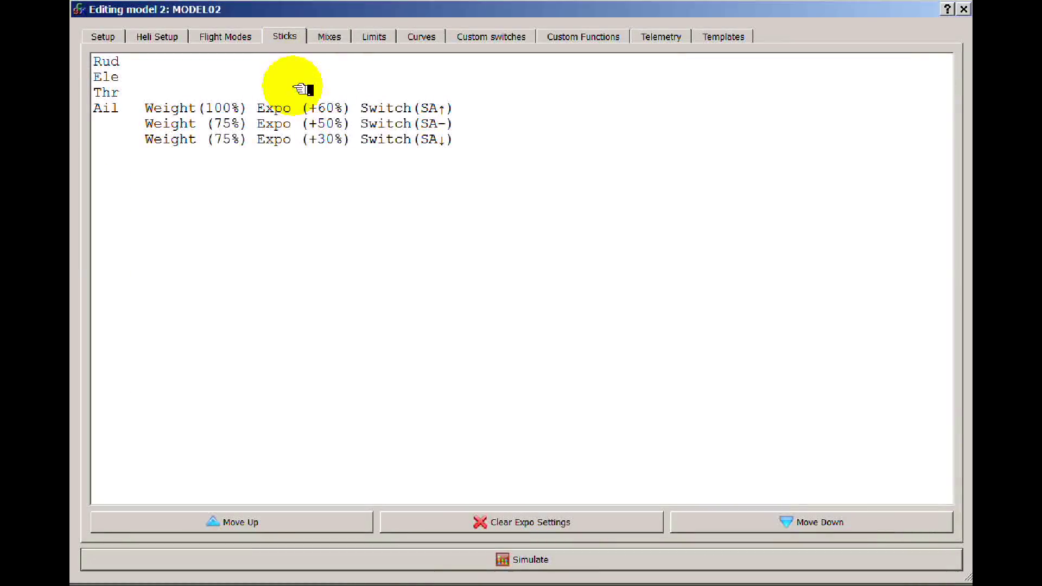